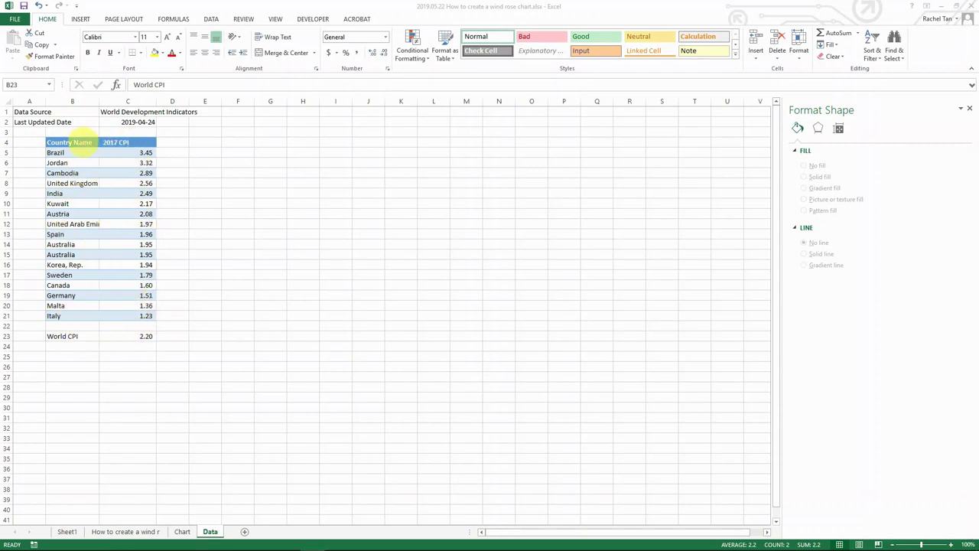
# - Insert a clustered column chart of the country names and 2017 CPI values in B4:C21
pyautogui.moveTo(84, 143); pyautogui.dragTo(127, 317)
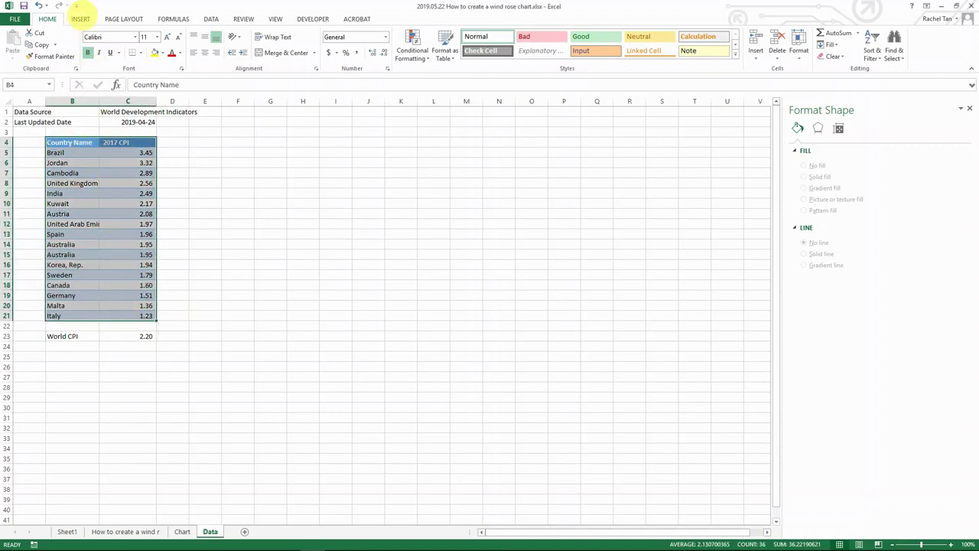
pyautogui.click(80, 18)
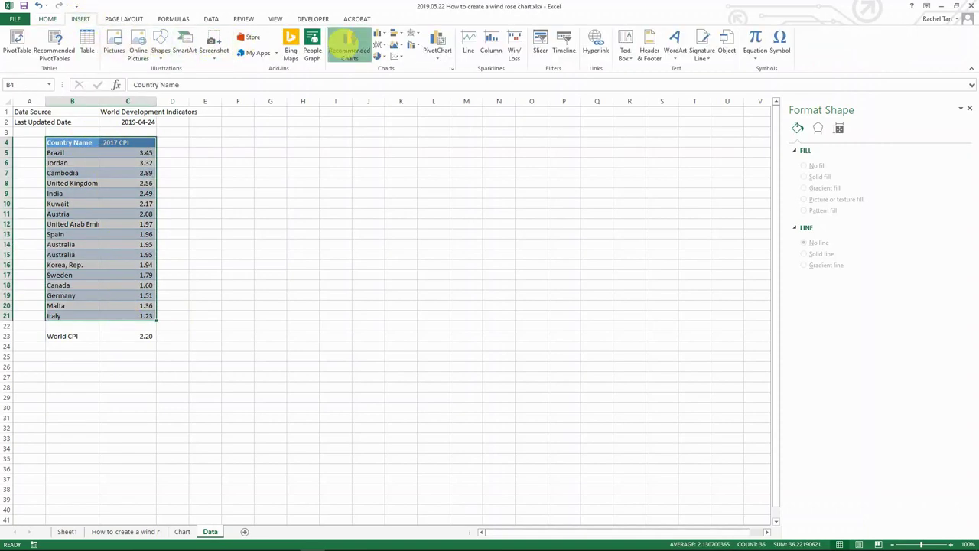
pyautogui.click(350, 44)
pyautogui.click(271, 137)
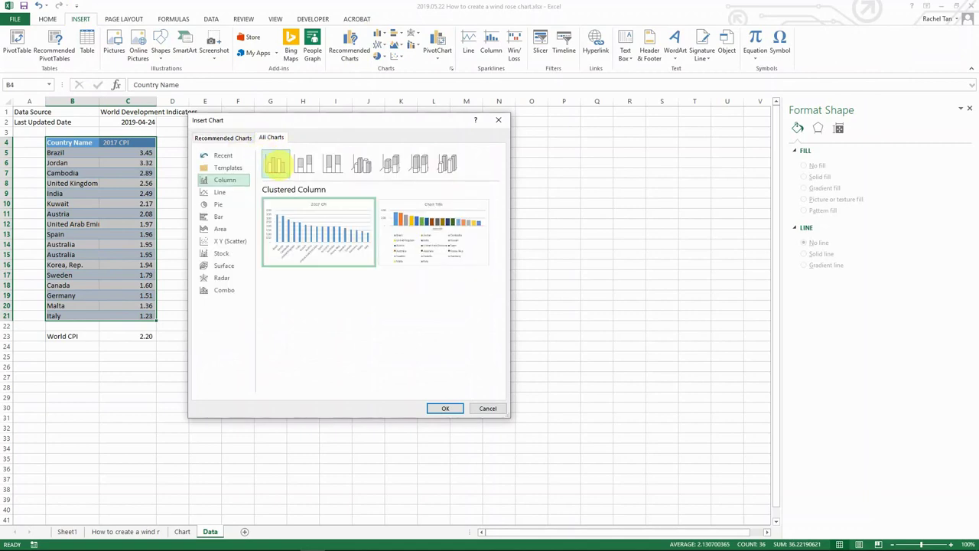
pyautogui.click(445, 408)
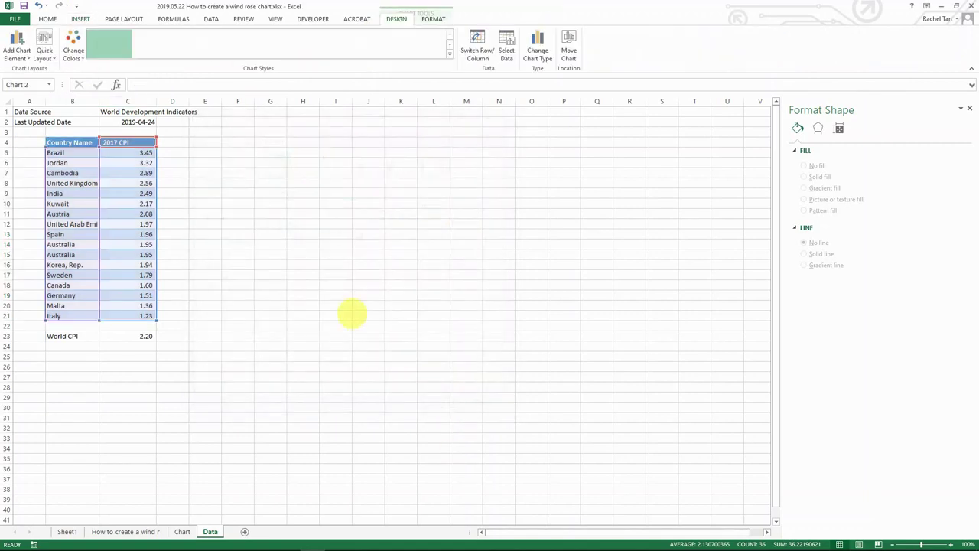
# - Move the chart beside the data table and resize it so every country shows
pyautogui.moveTo(316, 247); pyautogui.dragTo(236, 143)
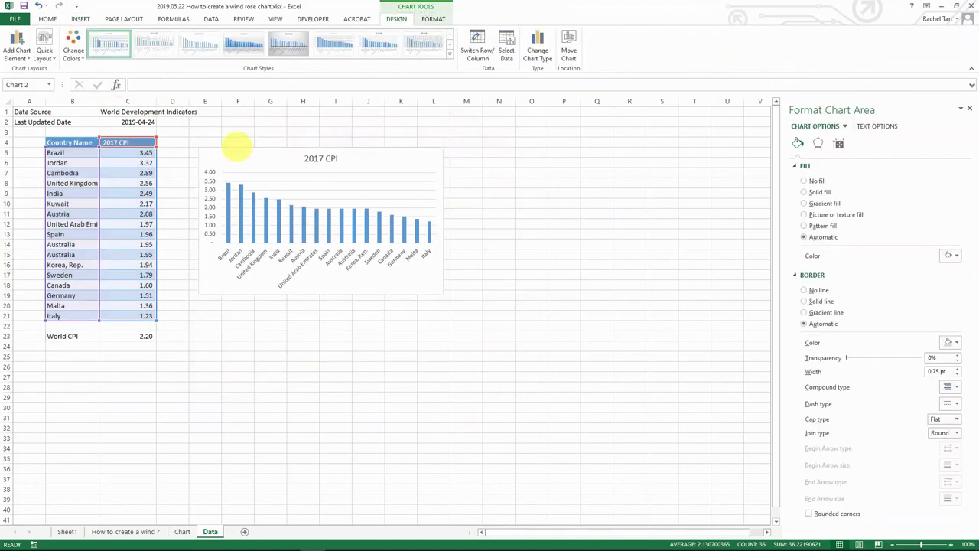
pyautogui.moveTo(441, 290); pyautogui.dragTo(506, 309)
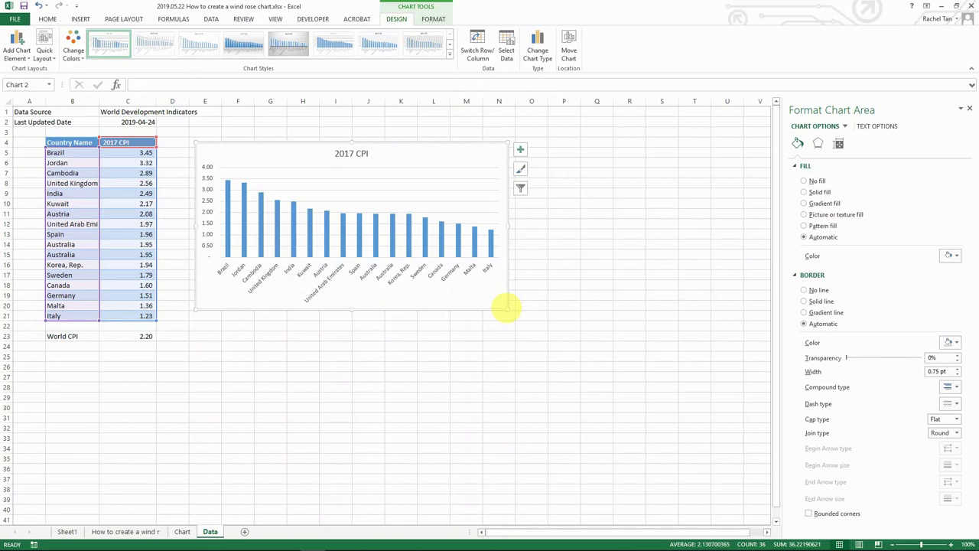
pyautogui.moveTo(507, 308); pyautogui.dragTo(518, 308)
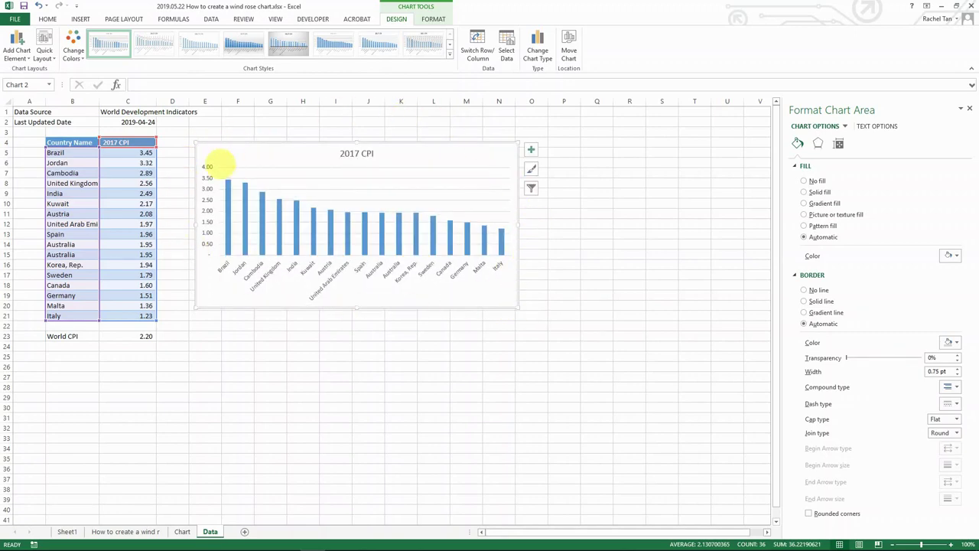
pyautogui.moveTo(517, 309); pyautogui.dragTo(433, 331)
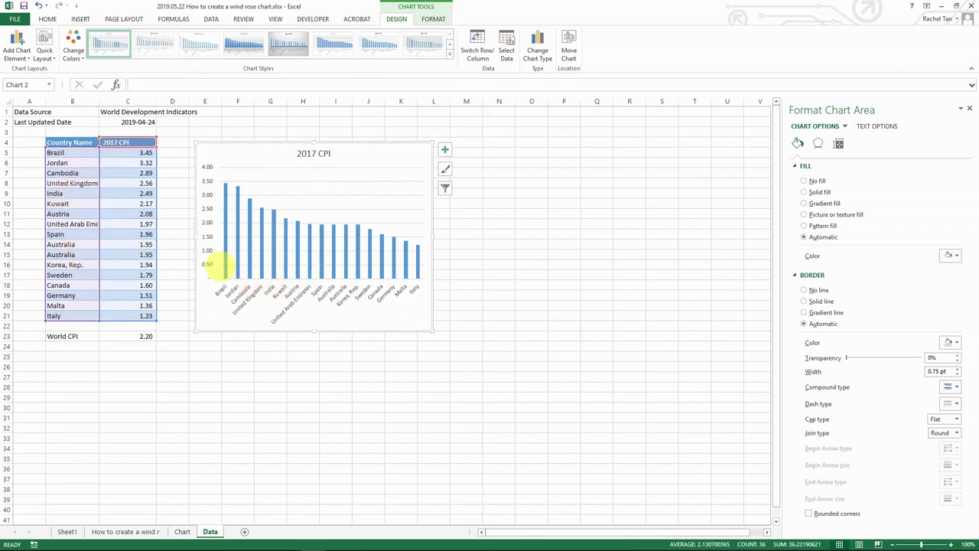
pyautogui.click(455, 268)
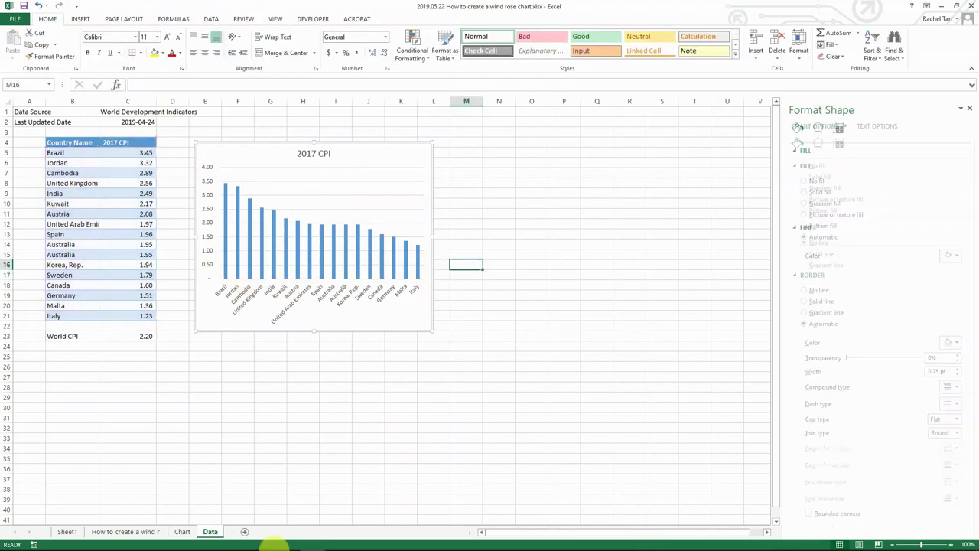
# - Preview the wind rose on the Chart sheet, then go back to the Data sheet
pyautogui.click(182, 531)
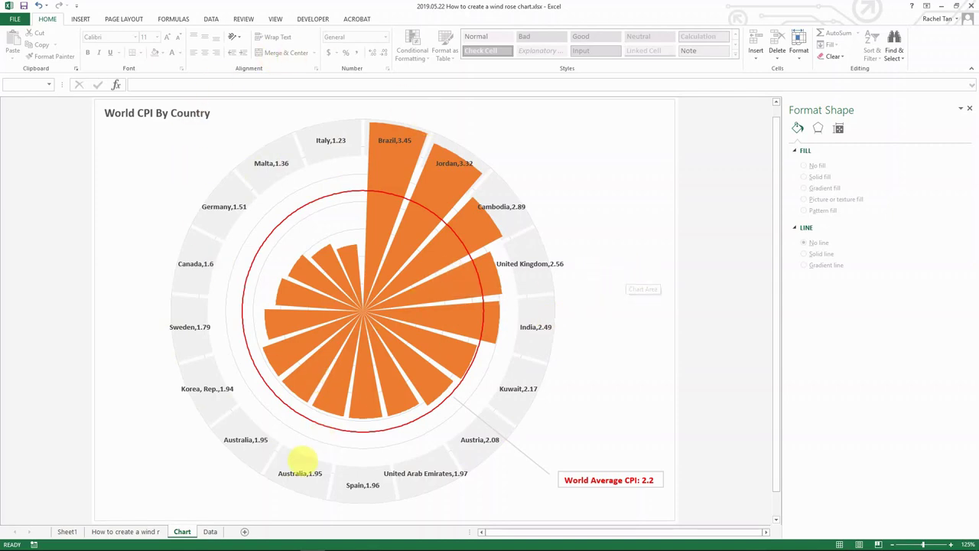
pyautogui.click(209, 531)
pyautogui.hotkey('ctrl', 'pagedown')
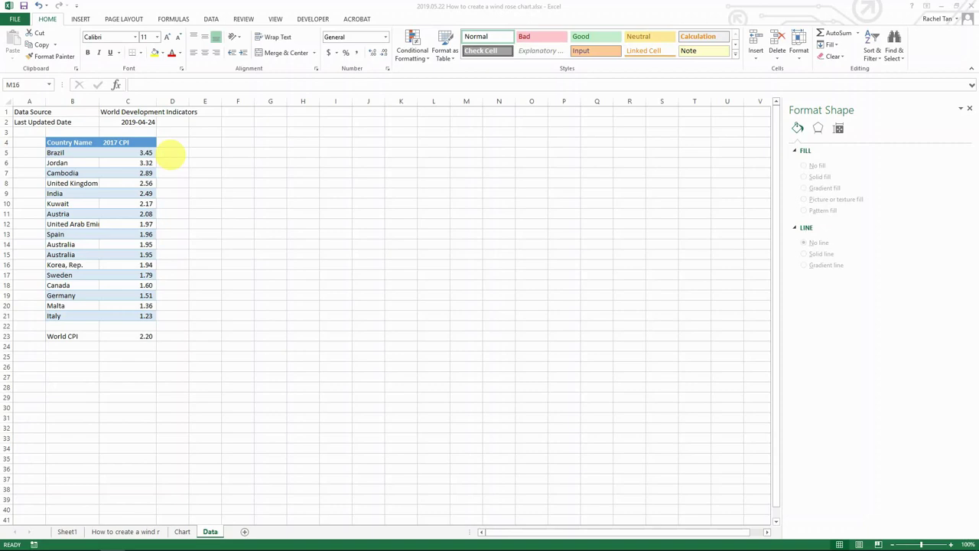
# - Select the country names Brazil through Italy, then return to cell D5
pyautogui.click(171, 153)
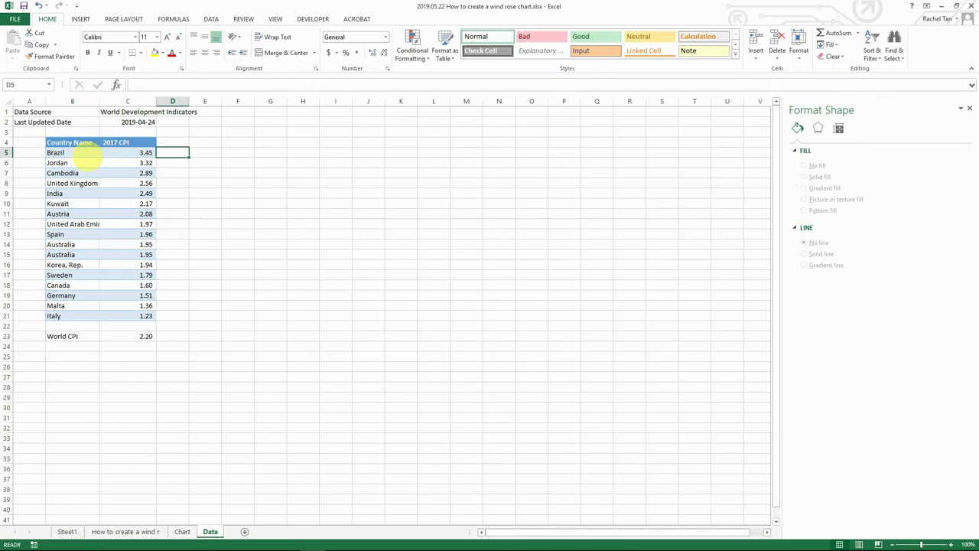
pyautogui.moveTo(86, 153); pyautogui.dragTo(88, 320)
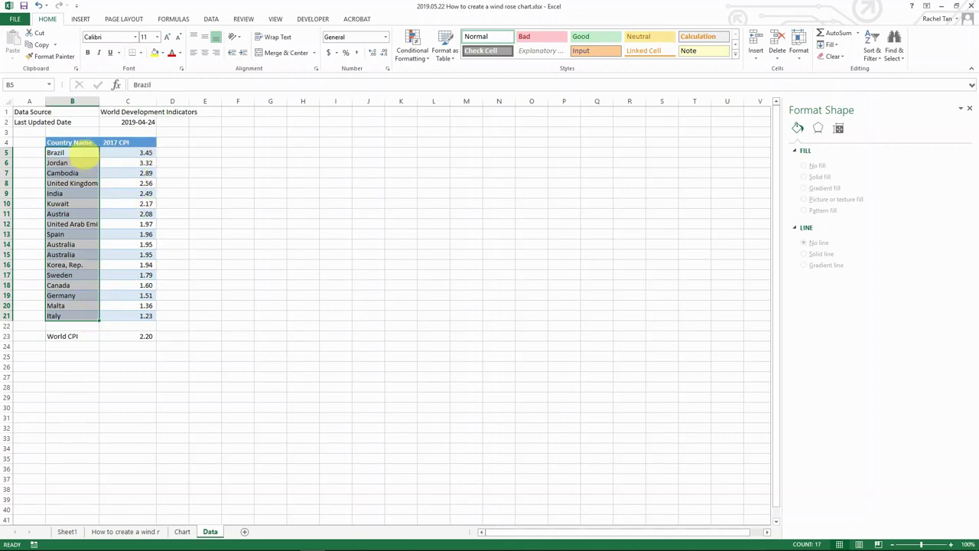
pyautogui.moveTo(86, 154); pyautogui.dragTo(76, 315)
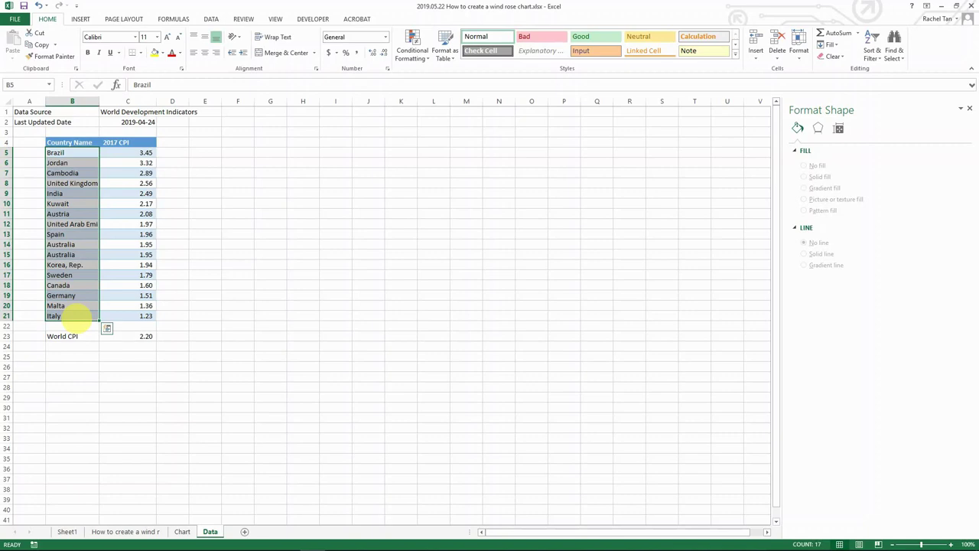
pyautogui.click(176, 153)
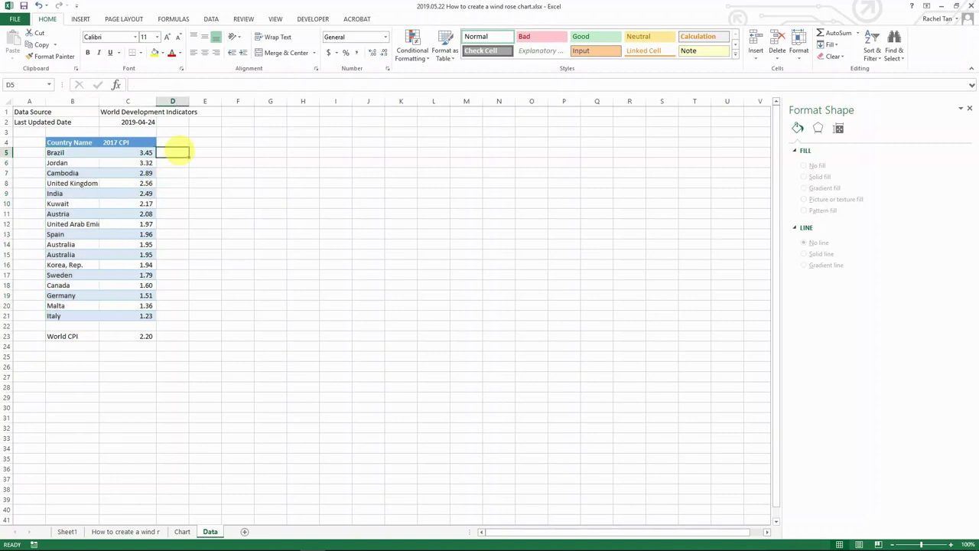
# - Enter 'Total Country' in D4 and 17 in E4, then select both cells
pyautogui.press('Up')
pyautogui.write('Tota')
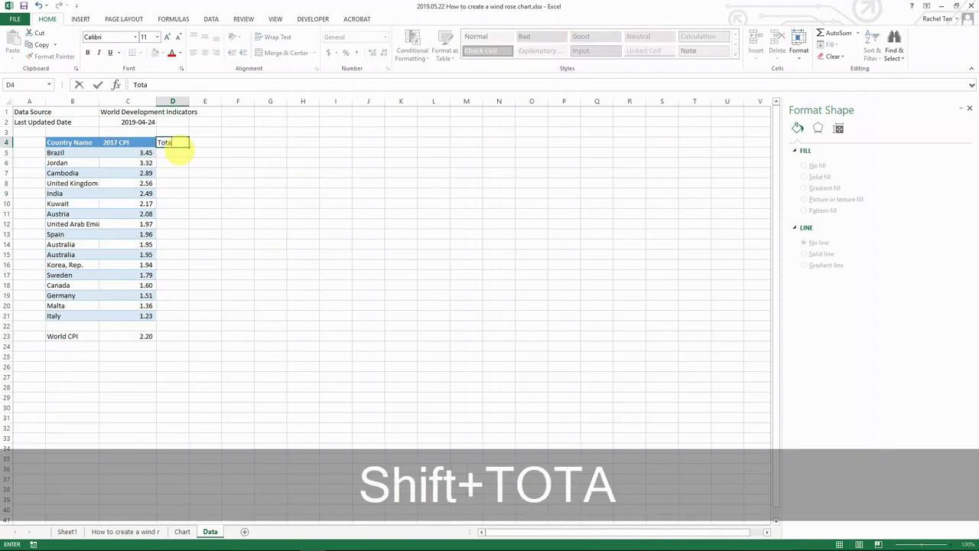
pyautogui.write('l Country')
pyautogui.press('Tab')
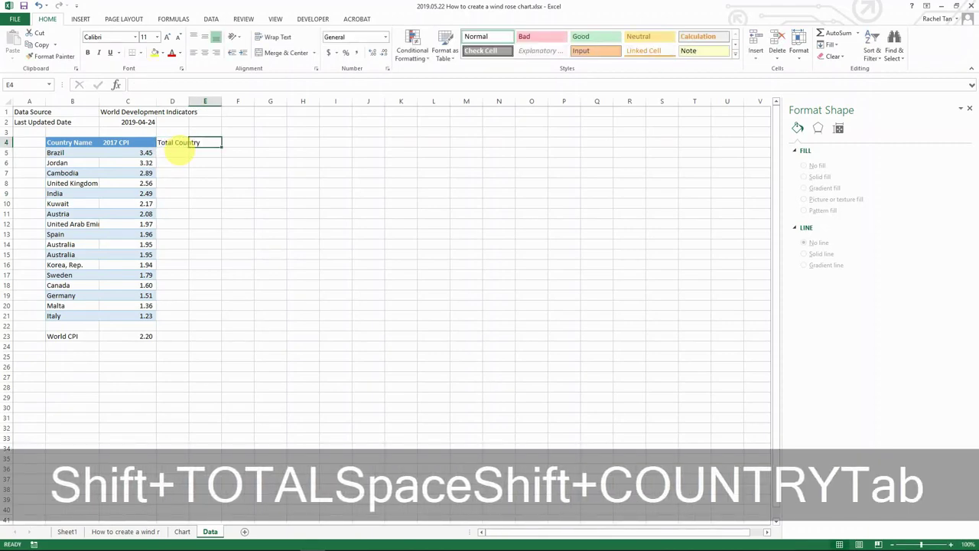
pyautogui.write('17')
pyautogui.press('Tab')
pyautogui.press('Left')
pyautogui.press('Down')
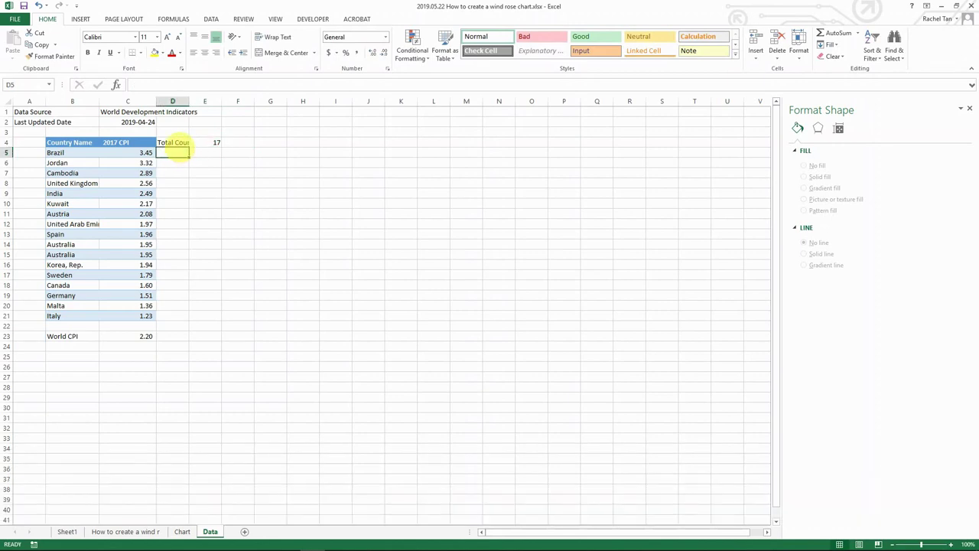
pyautogui.moveTo(179, 143); pyautogui.dragTo(303, 112)
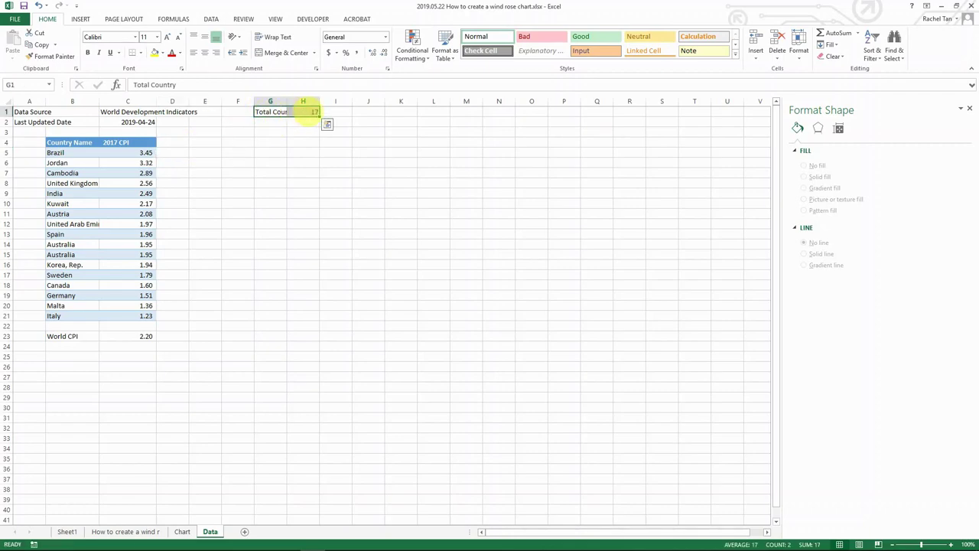
# - Autofit column G to fit 'Total Country' and glance at the Chart sheet
pyautogui.doubleClick(287, 101)
pyautogui.click(314, 111)
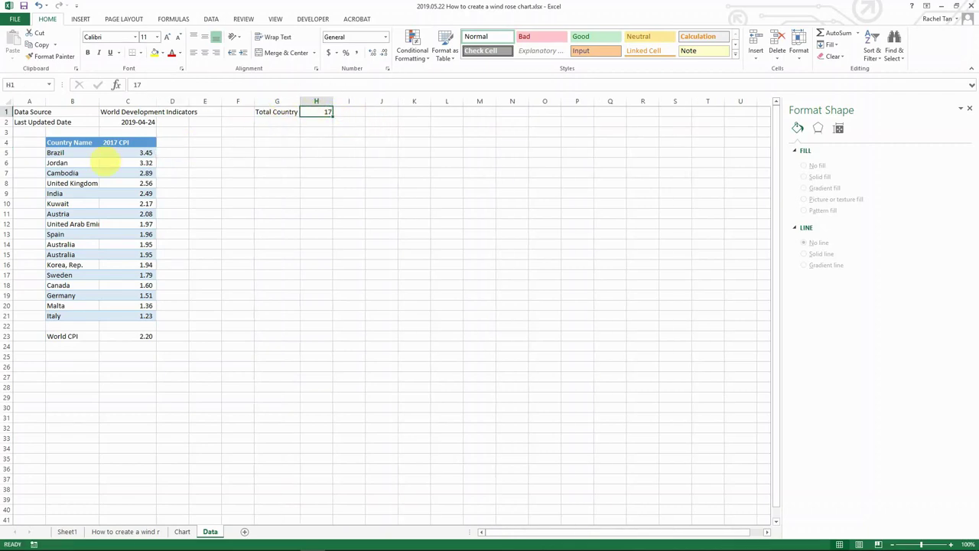
pyautogui.moveTo(76, 153); pyautogui.dragTo(77, 315)
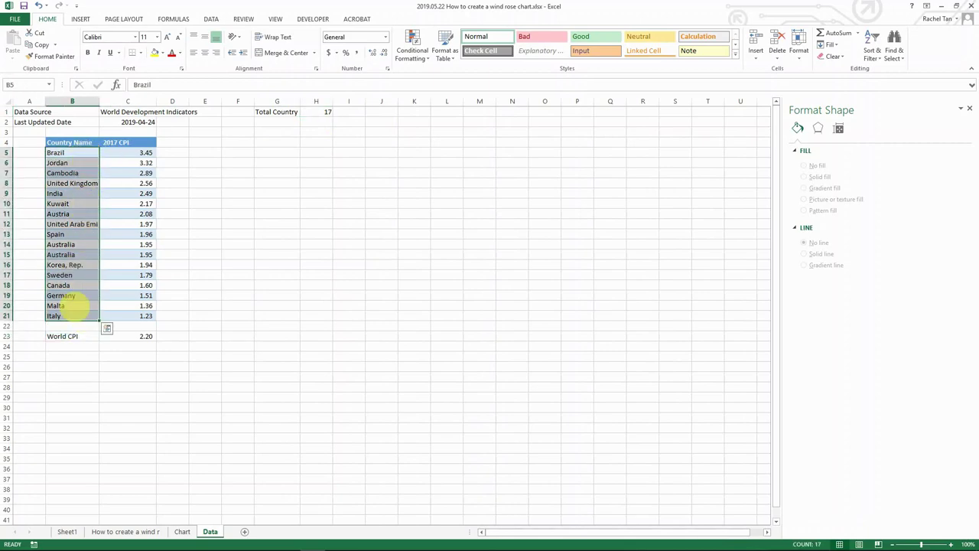
pyautogui.click(306, 121)
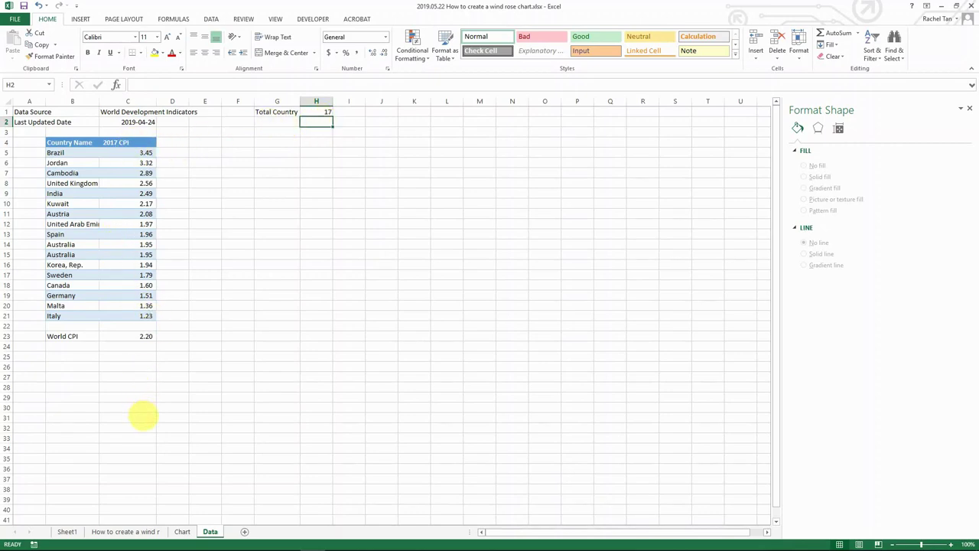
pyautogui.click(182, 531)
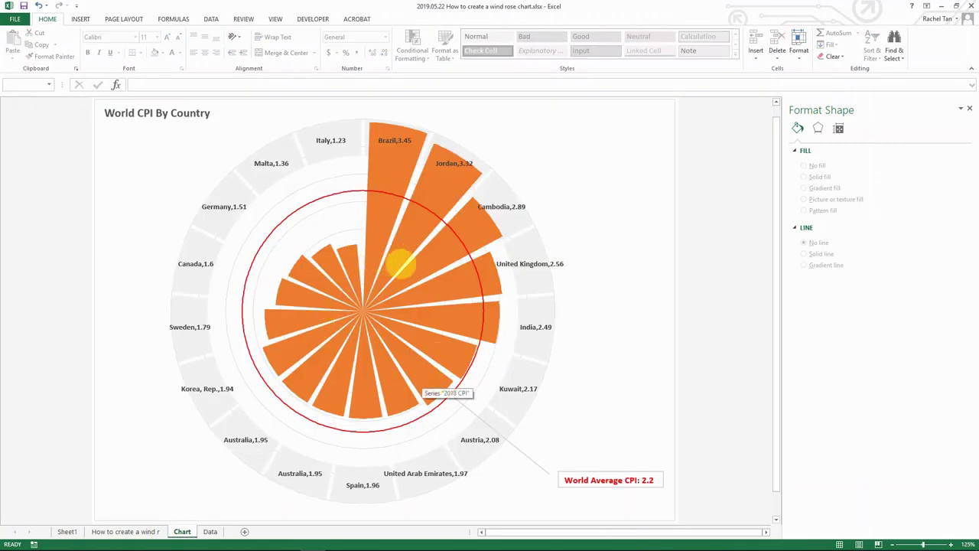
pyautogui.click(209, 531)
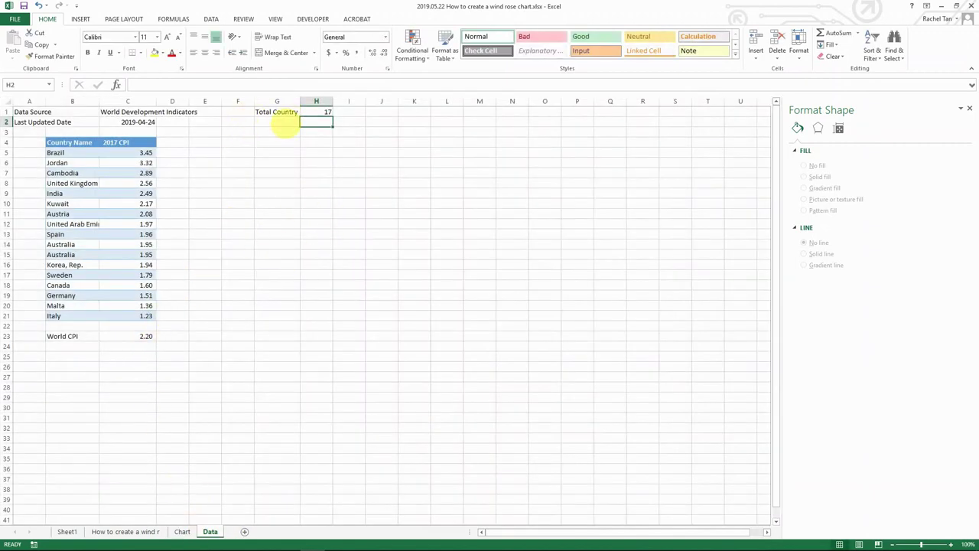
# - Enter =360/H1 in H2 to get 21.18 degrees per country
pyautogui.write('=360')
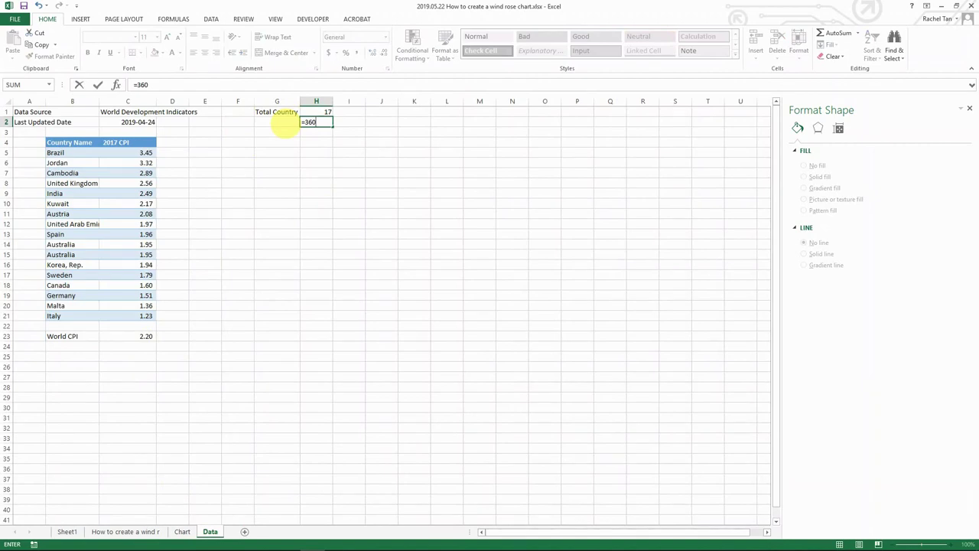
pyautogui.write('/')
pyautogui.press('Up')
pyautogui.press('Return')
pyautogui.press('Up')
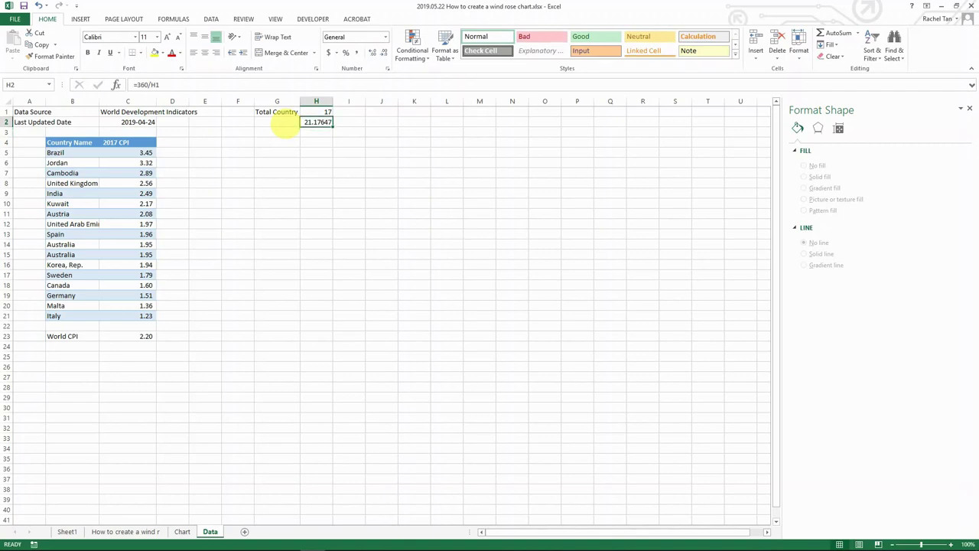
pyautogui.click(184, 531)
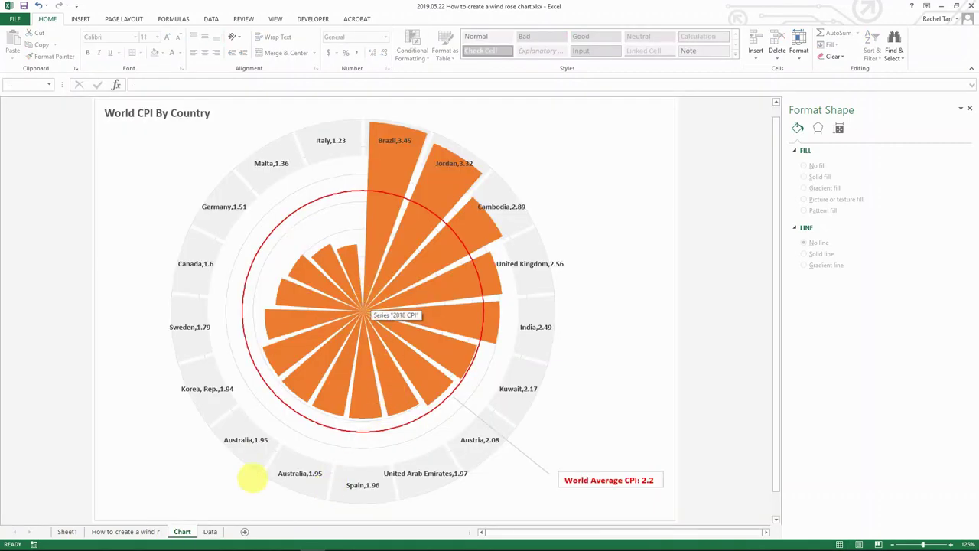
pyautogui.click(210, 531)
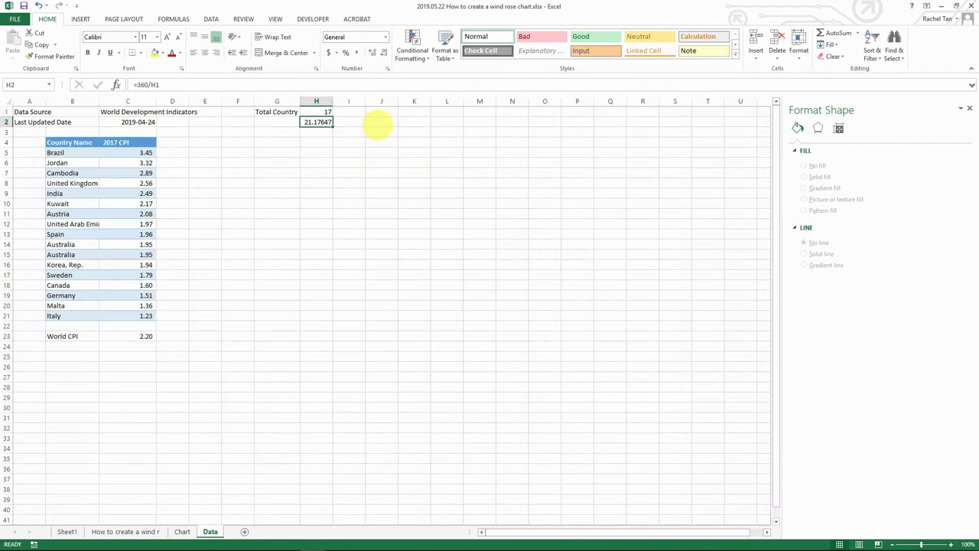
# - Type the 'Degree' header in J2 with starting numbers 1 to 3 below it
pyautogui.click(379, 122)
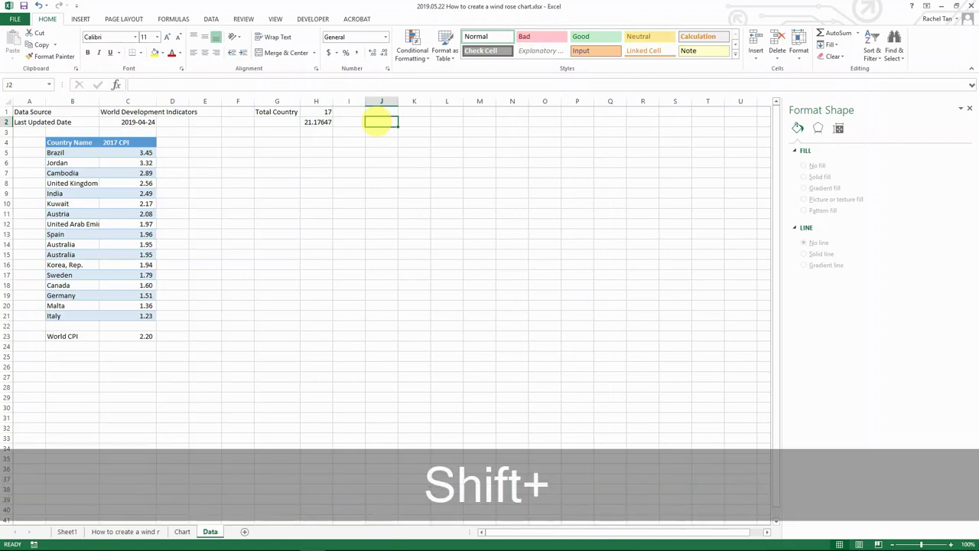
pyautogui.write('Degr')
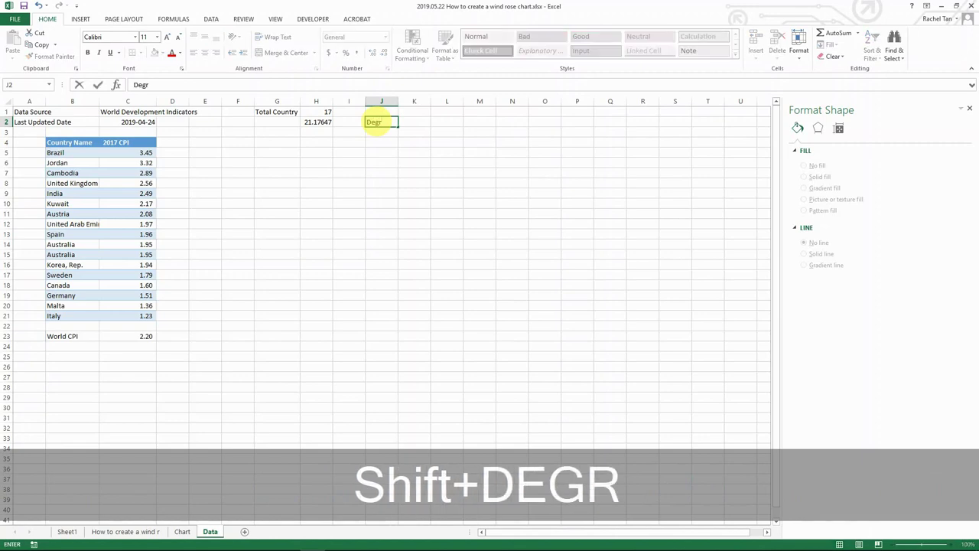
pyautogui.write('ee')
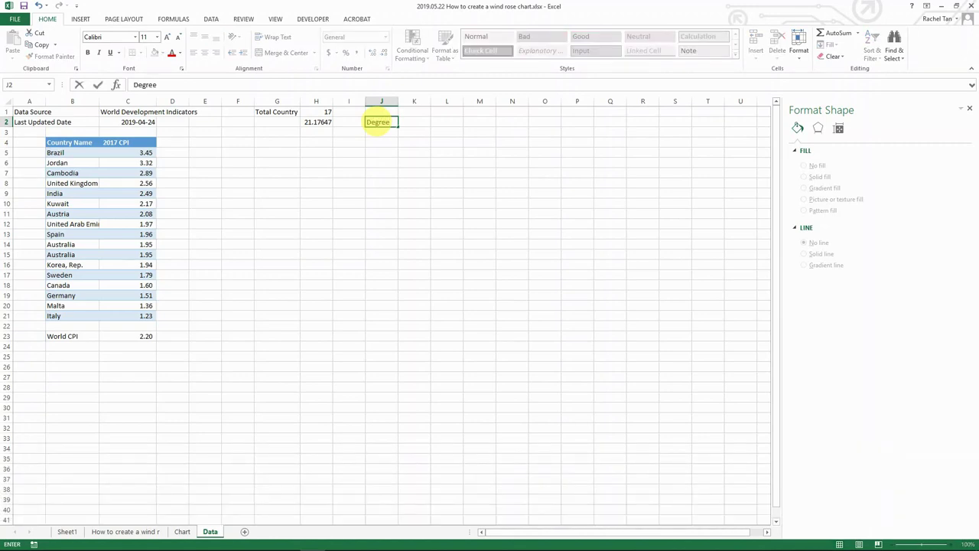
pyautogui.press('Tab')
pyautogui.press('Return')
pyautogui.write('1')
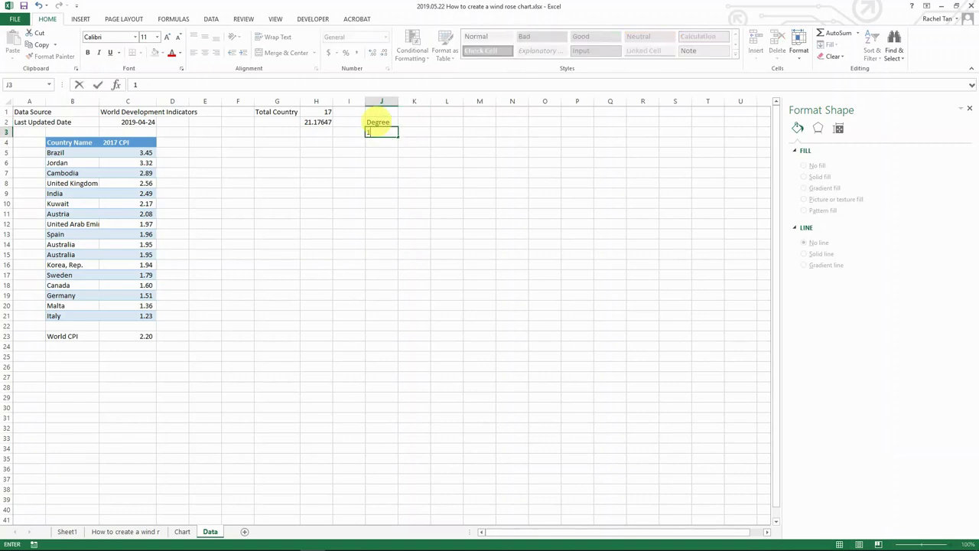
pyautogui.hotkey('ctrl', 'Return')
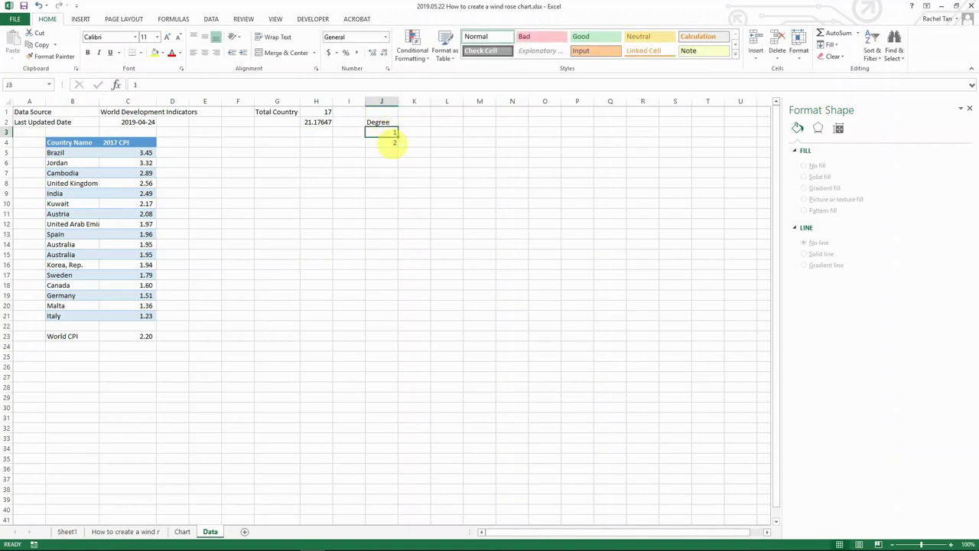
pyautogui.write('3')
pyautogui.press('Return')
# - Fill the counting sequence down column J to 84
pyautogui.moveTo(391, 132); pyautogui.dragTo(395, 153)
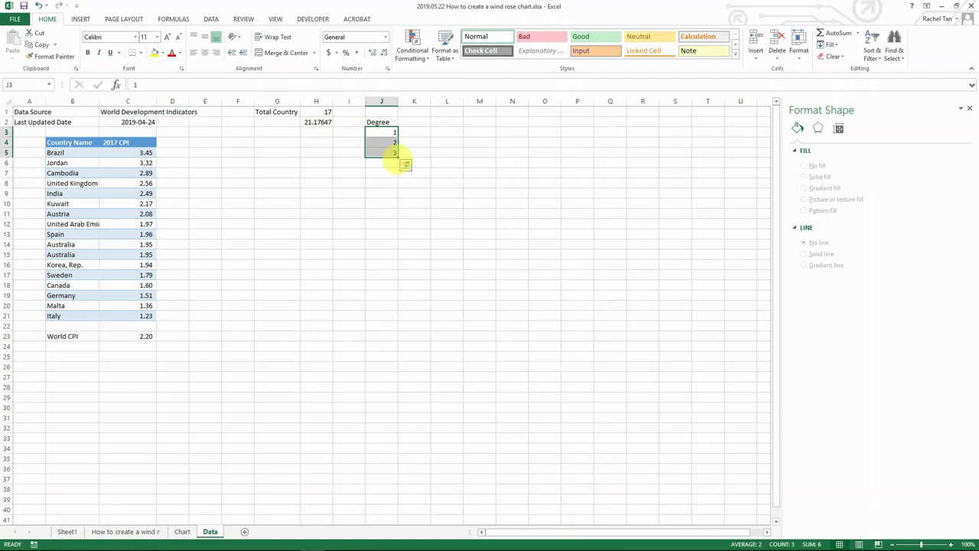
pyautogui.moveTo(397, 163); pyautogui.dragTo(394, 540)
pyautogui.click(382, 387)
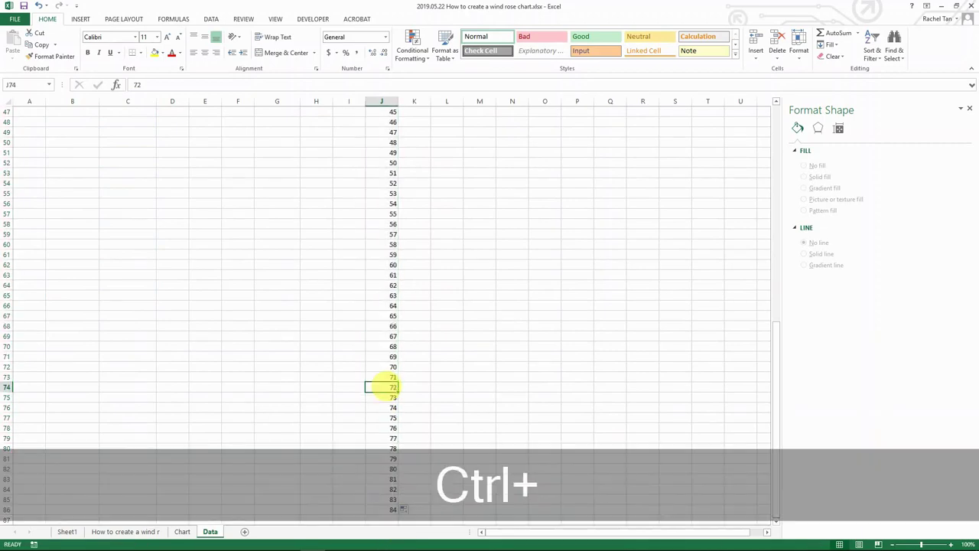
pyautogui.hotkey('ctrl', 'Up')
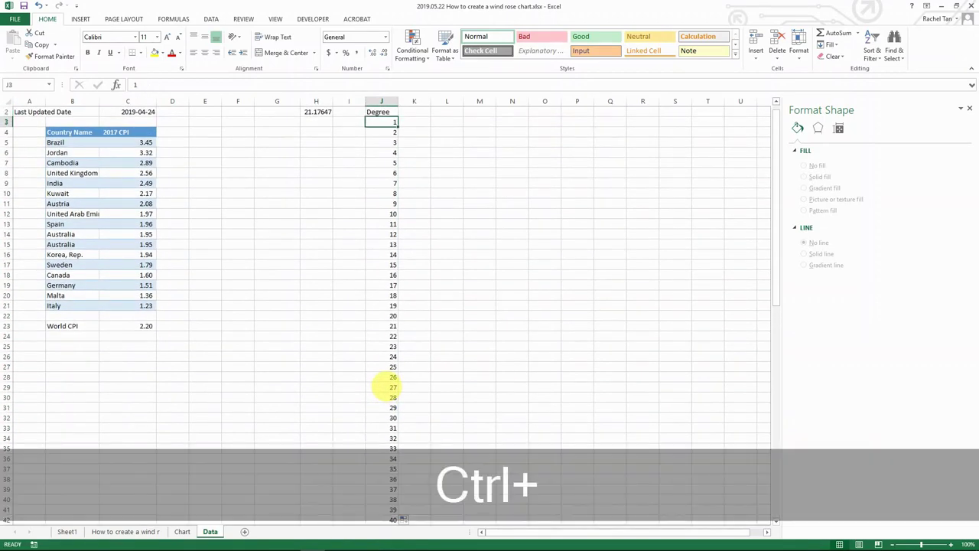
pyautogui.hotkey('ctrl', 'Down')
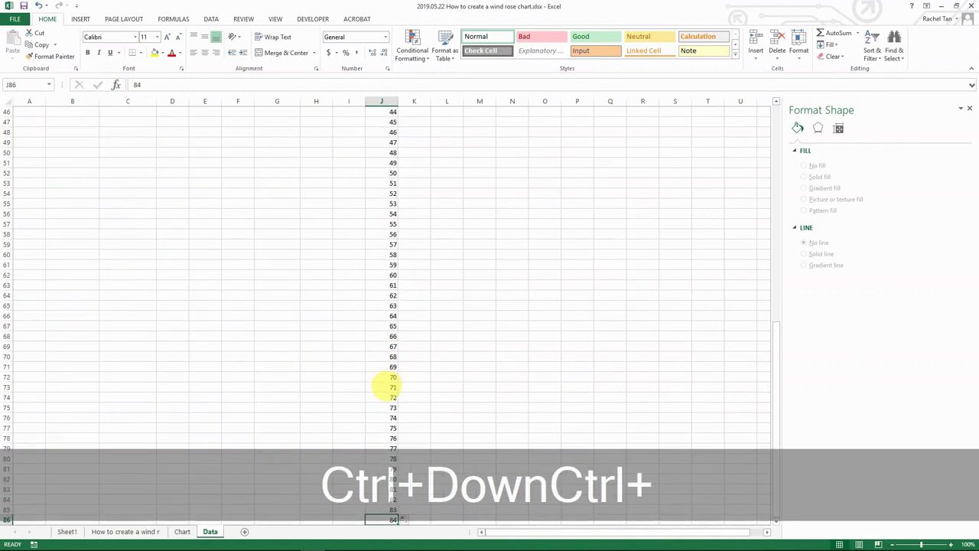
pyautogui.hotkey('ctrl', 'Up')
# - Add a second 'Degree' header in K2 and recheck the 360/H1 formula in H2
pyautogui.press('Right')
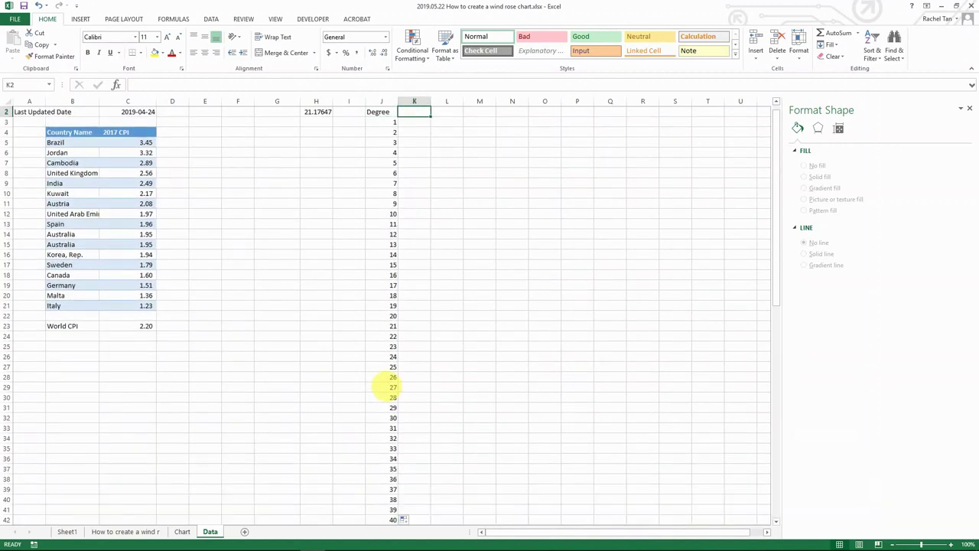
pyautogui.write('deg')
pyautogui.press('BackSpace')
pyautogui.press('BackSpace')
pyautogui.press('BackSpace')
pyautogui.write('Degree')
pyautogui.press('Tab')
pyautogui.press('Left')
pyautogui.press('Down')
pyautogui.press('Up')
pyautogui.press('Down')
pyautogui.press('Left')
pyautogui.press('Left')
pyautogui.press('Left')
pyautogui.press('Up')
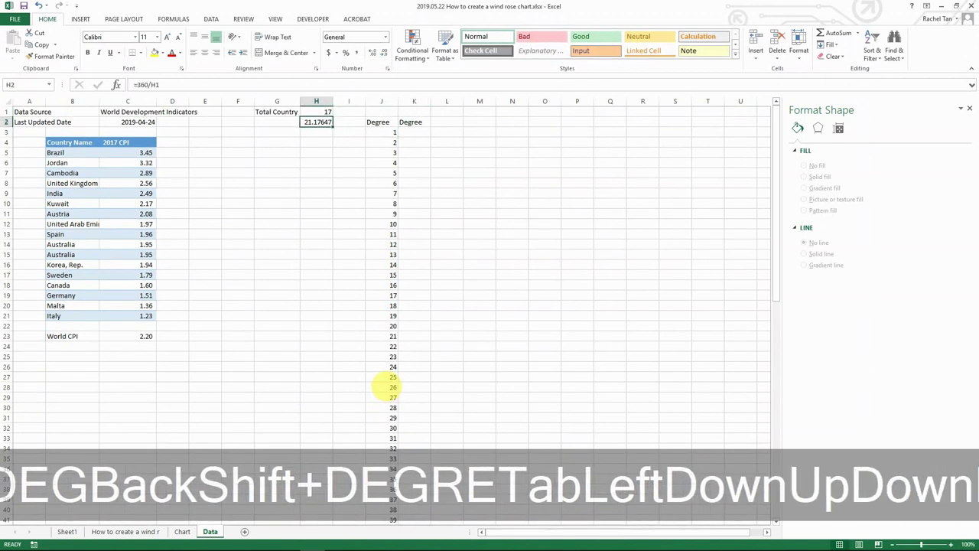
pyautogui.press('Right')
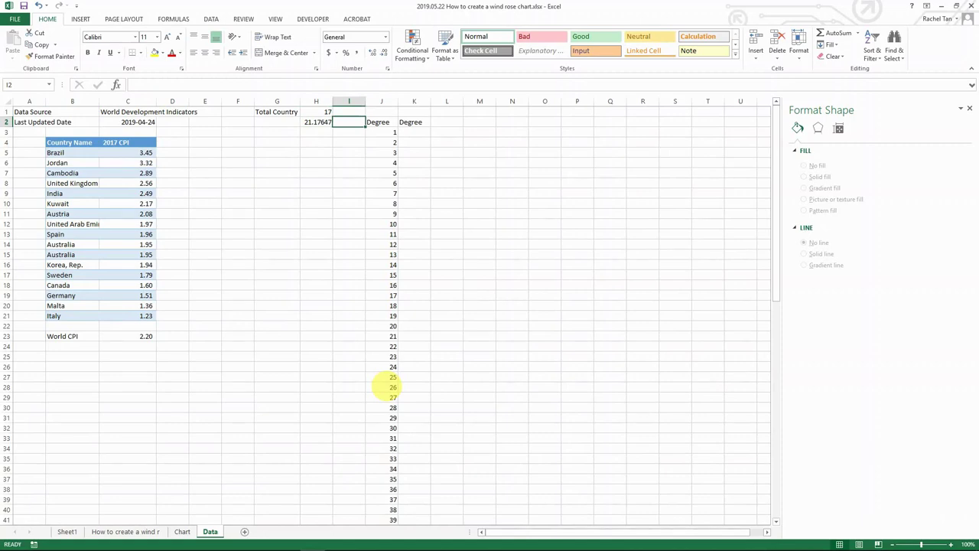
pyautogui.press('Left')
pyautogui.press('Left')
pyautogui.press('Left')
pyautogui.press('Left')
pyautogui.press('Left')
# - Enter 1 in K3 and fill it as a 1–21 series down to K23
pyautogui.press('Down')
pyautogui.press('Right')
pyautogui.press('Right')
pyautogui.press('Right')
pyautogui.press('Right')
pyautogui.press('Right')
pyautogui.press('Right')
pyautogui.press('Right')
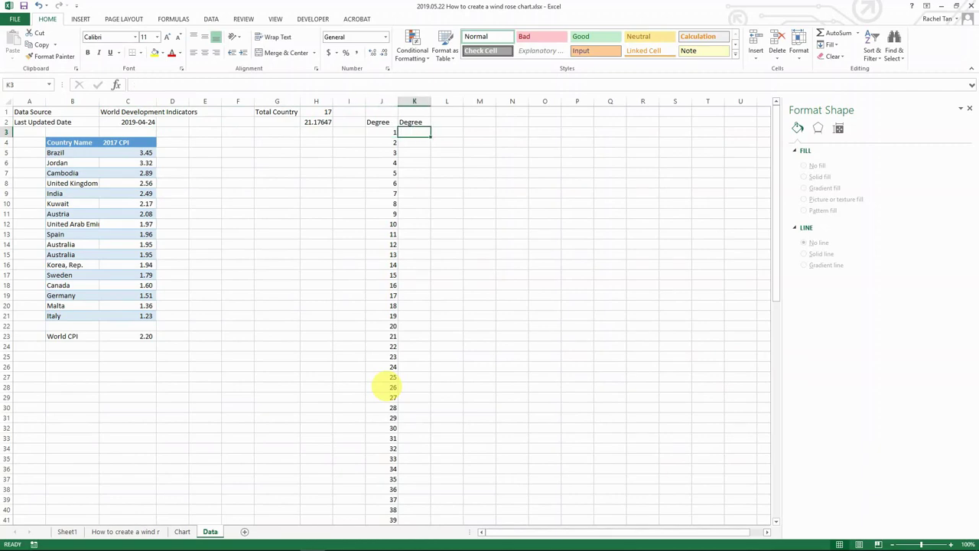
pyautogui.press('Left')
pyautogui.press('Left')
pyautogui.press('Left')
pyautogui.press('Up')
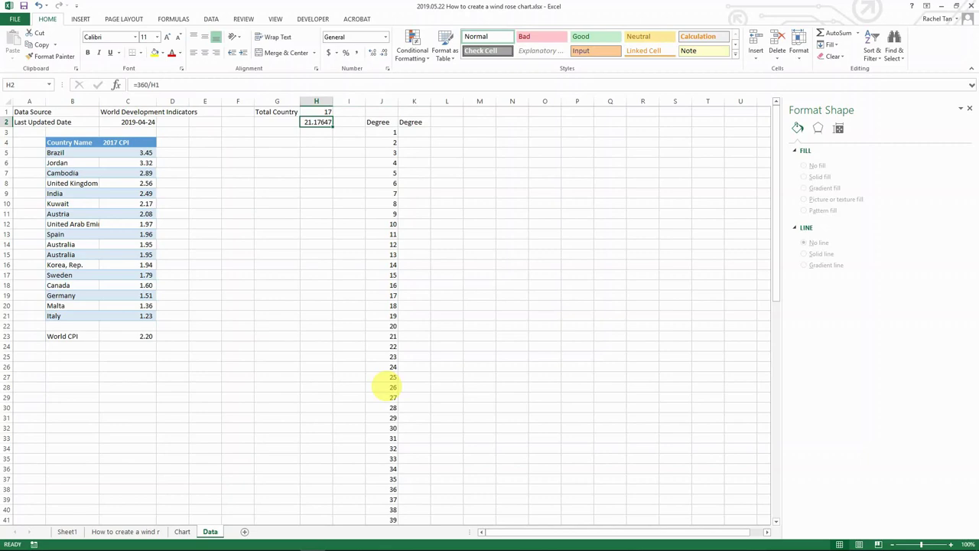
pyautogui.press('Down')
pyautogui.press('Right')
pyautogui.press('Right')
pyautogui.press('Right')
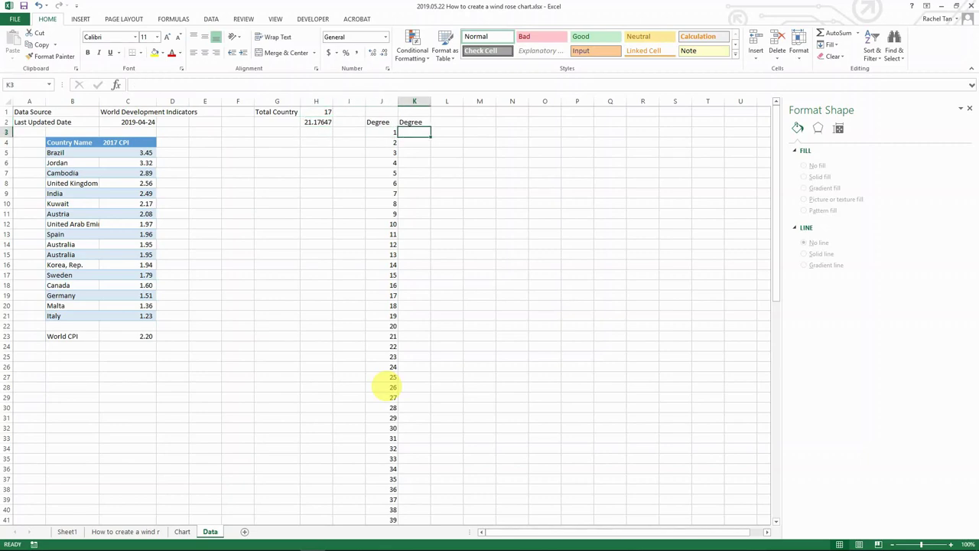
pyautogui.write('1')
pyautogui.hotkey('ctrl', 'Return')
pyautogui.moveTo(430, 136); pyautogui.dragTo(422, 289)
pyautogui.click(439, 296)
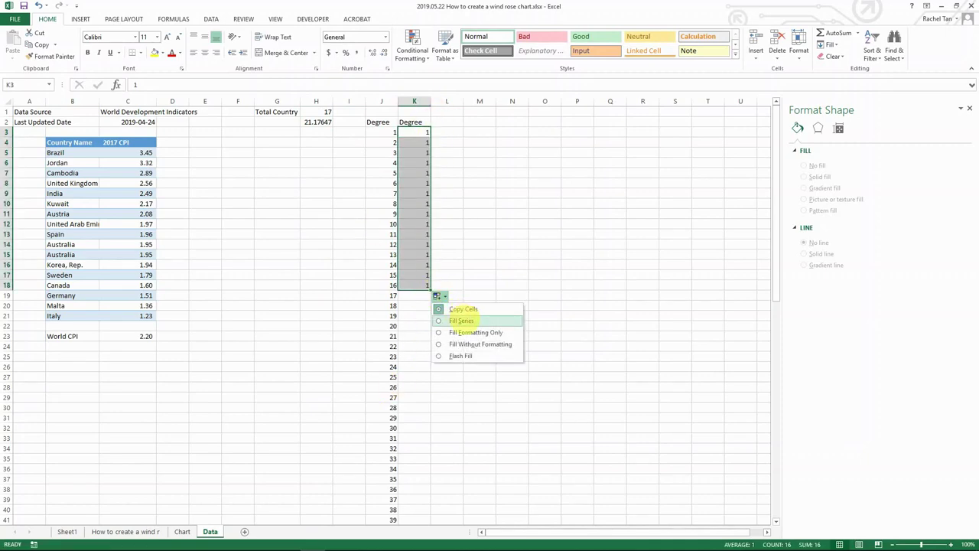
pyautogui.click(462, 321)
pyautogui.moveTo(425, 288); pyautogui.dragTo(433, 344)
# - Copy the 1–21 series and paste it three more times down to K86
pyautogui.hotkey('ctrl', 'c')
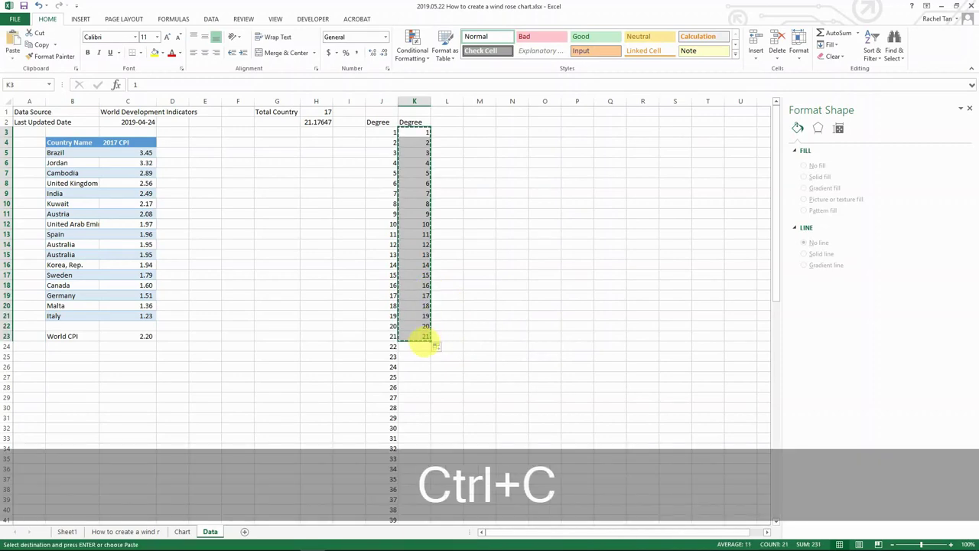
pyautogui.click(419, 346)
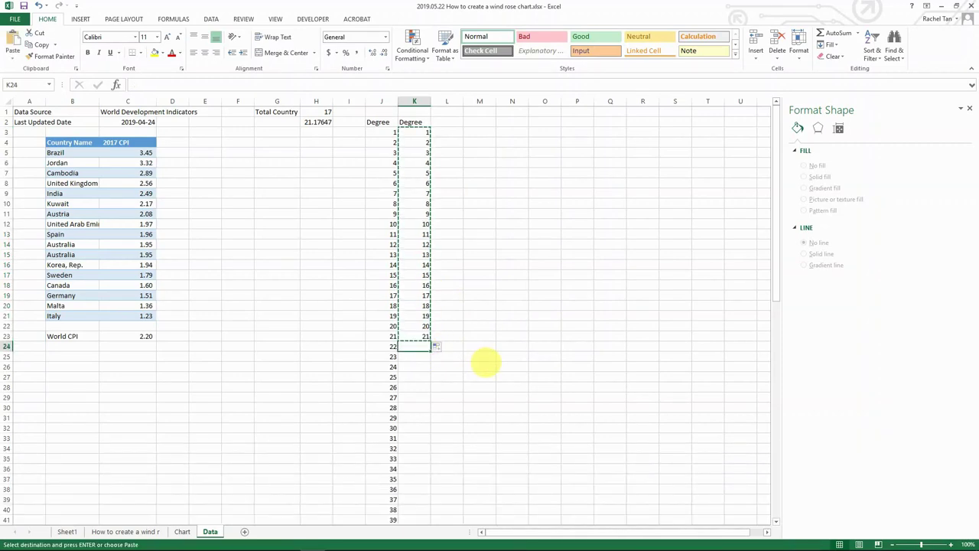
pyautogui.hotkey('ctrl', 'v')
pyautogui.hotkey('ctrl', 'Down')
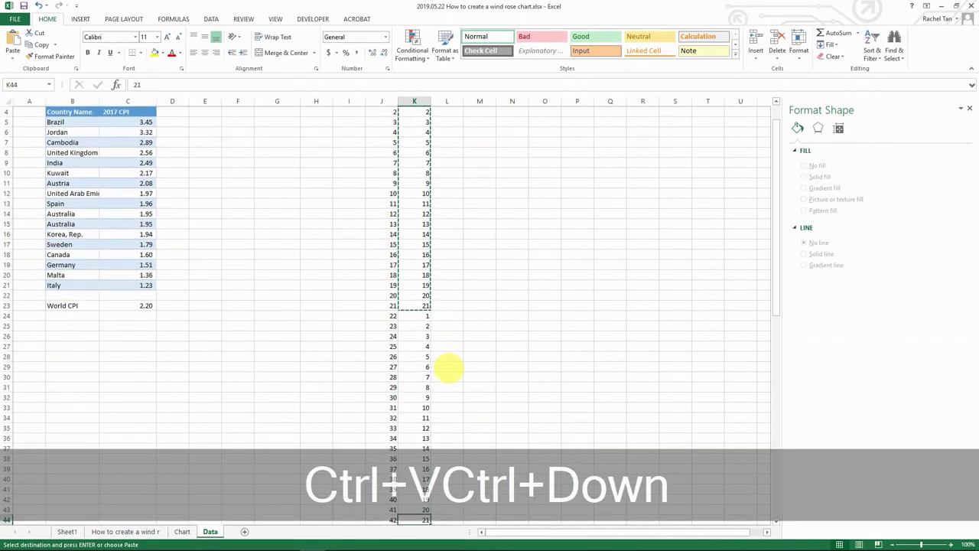
pyautogui.hotkey('ctrl', 'v')
pyautogui.hotkey('ctrl', 'Down')
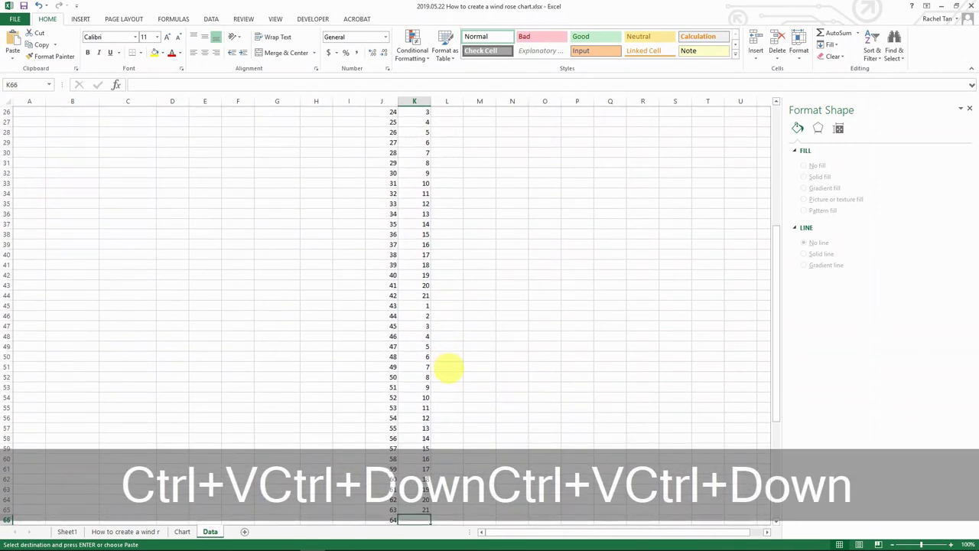
pyautogui.hotkey('ctrl', 'v')
pyautogui.hotkey('ctrl', 'Down')
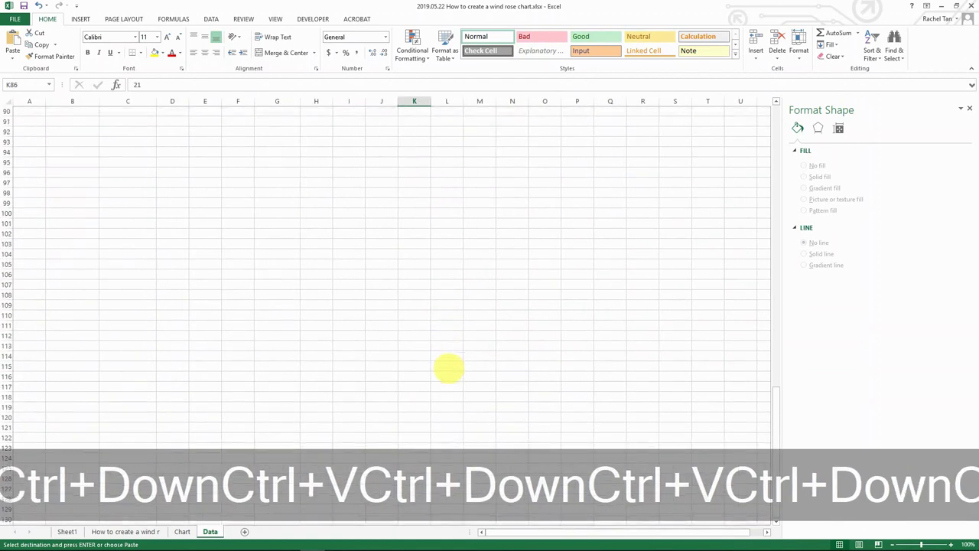
pyautogui.press('Up')
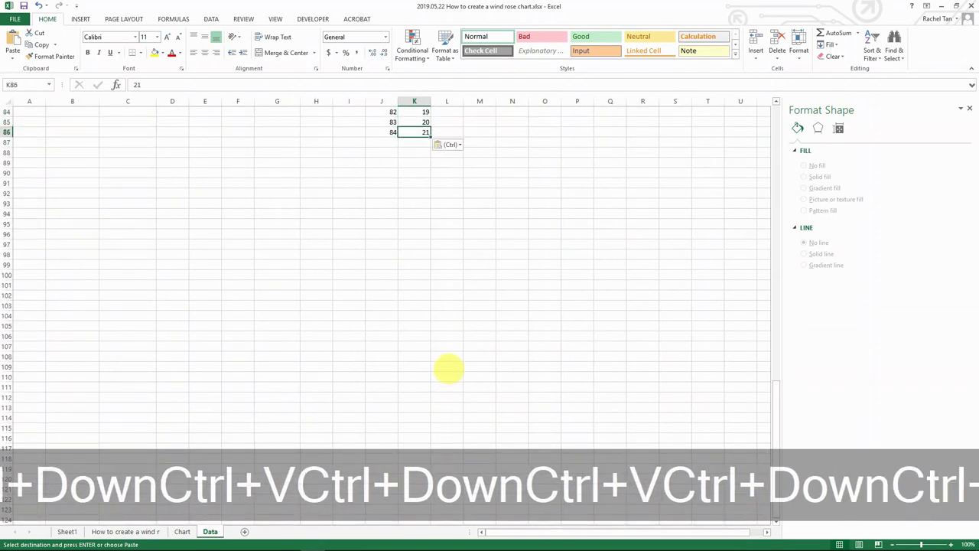
# - Extend column J's counting series from 84 down to row 664
pyautogui.press('Left')
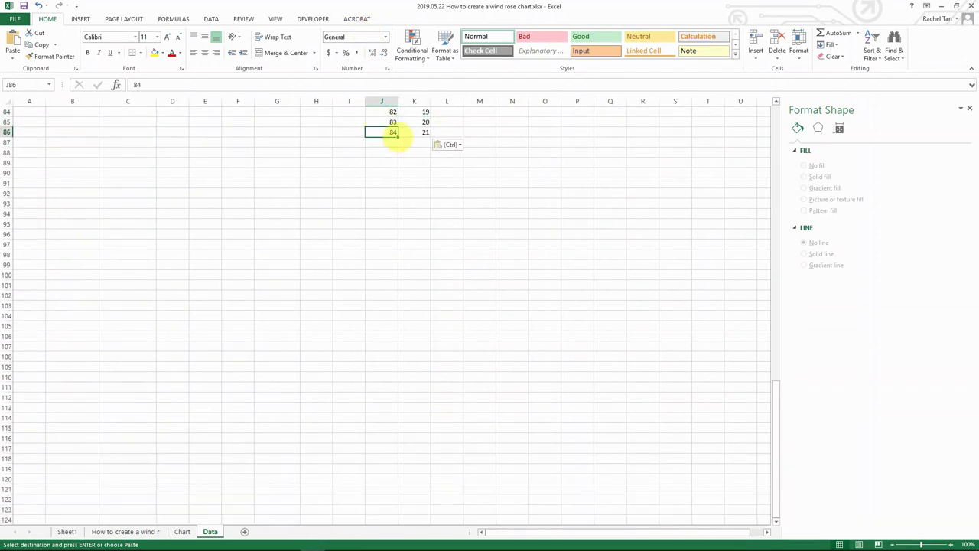
pyautogui.moveTo(397, 136); pyautogui.dragTo(397, 471)
pyautogui.moveTo(398, 509); pyautogui.dragTo(388, 541)
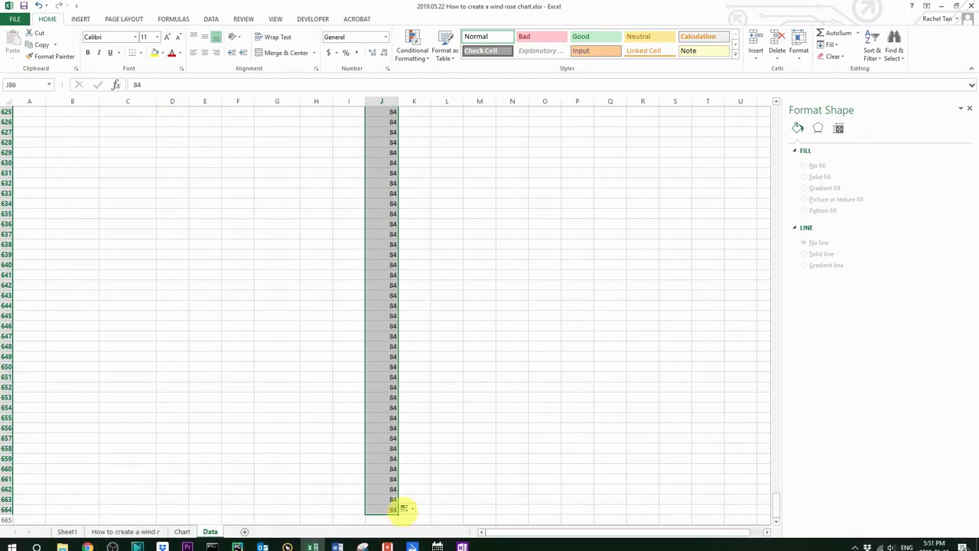
pyautogui.click(404, 509)
pyautogui.click(428, 461)
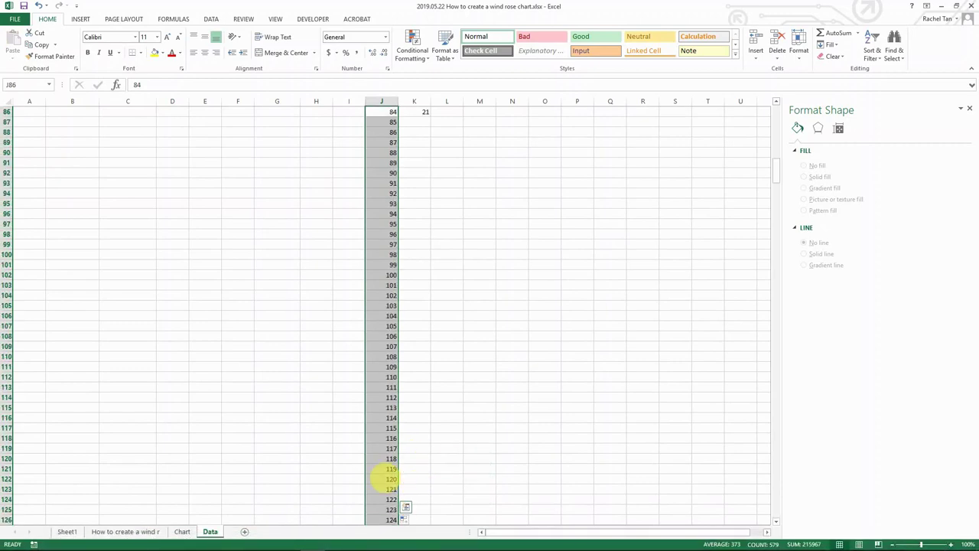
# - Select J363:J664 and clear the Degree values beyond 360
pyautogui.moveTo(382, 458); pyautogui.dragTo(381, 452)
pyautogui.hotkey('ctrl', 'Down')
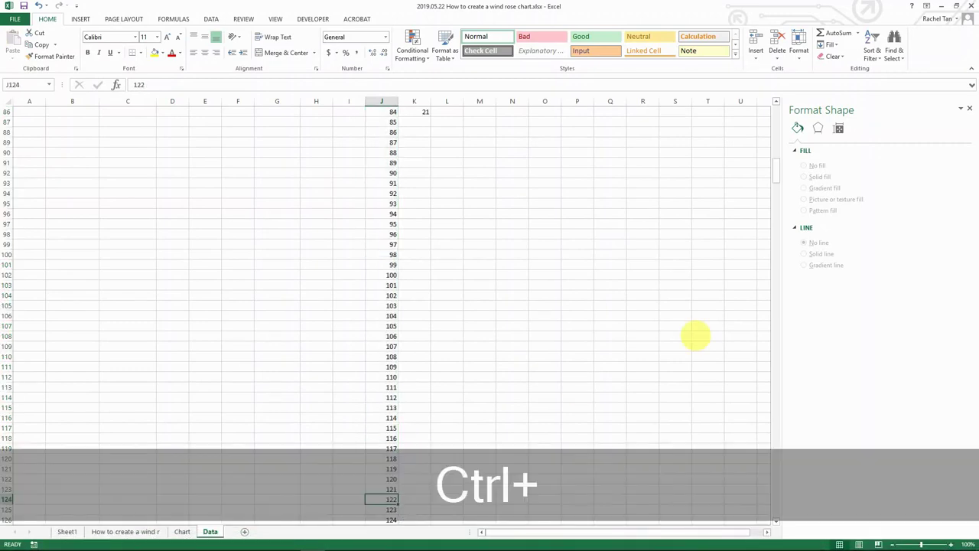
pyautogui.hotkey('ctrl', 'Right')
pyautogui.press('Left')
pyautogui.hotkey('shift', 'pageup')
pyautogui.hotkey('shift', 'pageup')
pyautogui.hotkey('shift', 'pageup')
pyautogui.hotkey('shift', 'pageup')
pyautogui.hotkey('shift', 'pageup')
pyautogui.hotkey('shift', 'pageup')
pyautogui.hotkey('shift', 'pageup')
pyautogui.hotkey('shift', 'pageup')
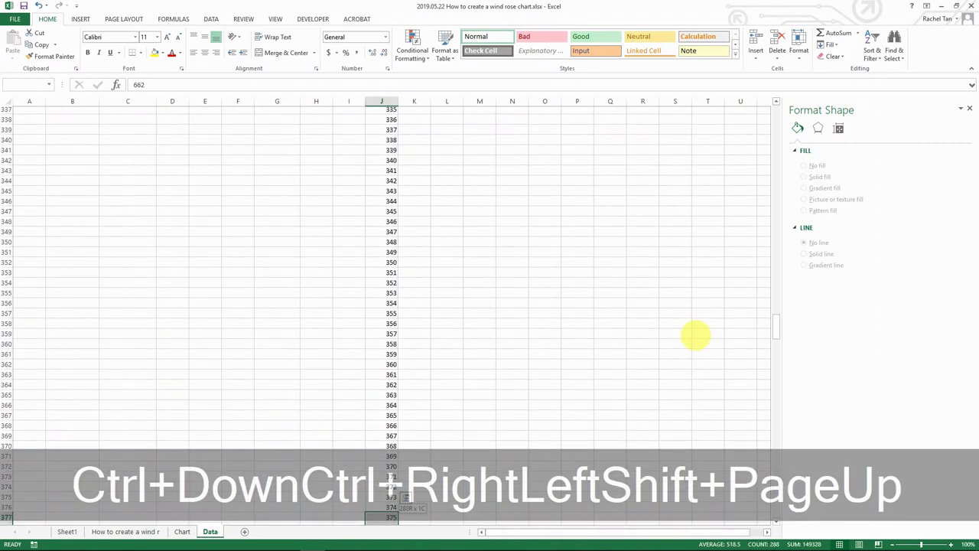
pyautogui.hotkey('shift', 'pagedown')
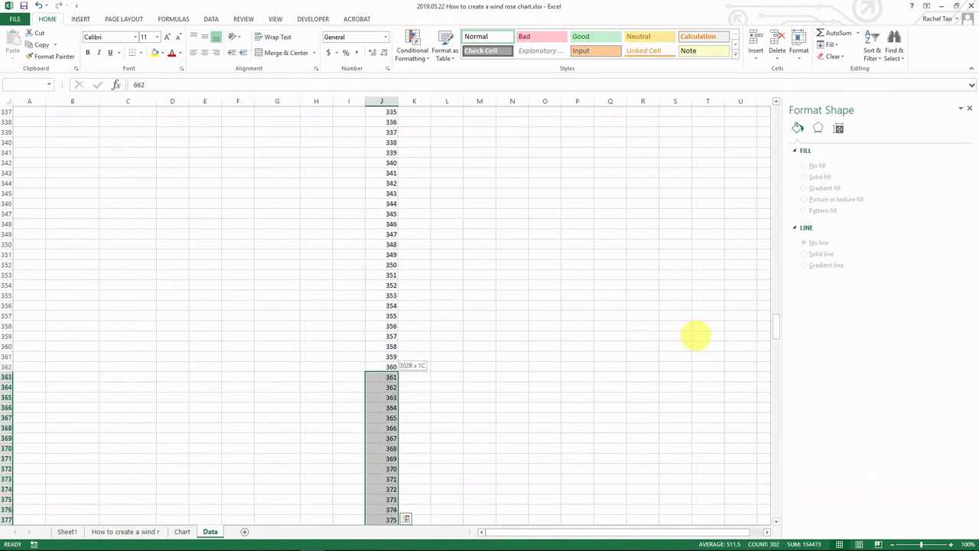
pyautogui.hotkey('ctrl', 'BackSpace')
pyautogui.hotkey('shift', 'BackSpace')
pyautogui.hotkey('ctrl', 'Up')
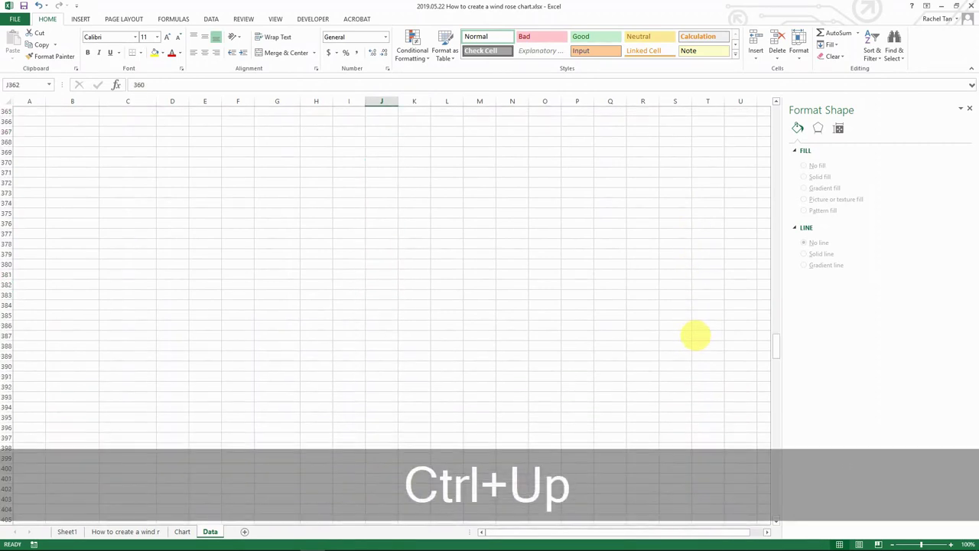
pyautogui.press('Right')
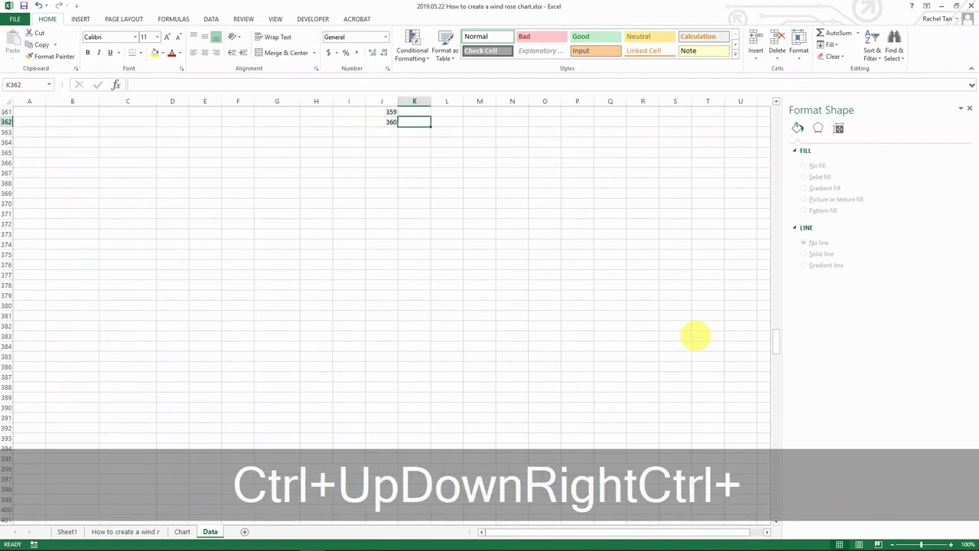
# - Copy the last 1–21 block in column K (K66:K86)
pyautogui.hotkey('ctrl', 'Up')
pyautogui.hotkey('shift', 'Up')
pyautogui.hotkey('shift', 'Up')
pyautogui.hotkey('shift', 'Up')
pyautogui.hotkey('shift', 'Up')
pyautogui.hotkey('shift', 'Up')
pyautogui.hotkey('shift', 'Up')
pyautogui.hotkey('shift', 'Up')
pyautogui.hotkey('shift', 'Up')
pyautogui.hotkey('shift', 'Up')
pyautogui.hotkey('shift', 'Up')
pyautogui.hotkey('shift', 'Up')
pyautogui.hotkey('shift', 'Up')
pyautogui.hotkey('shift', 'Up')
pyautogui.hotkey('shift', 'Up')
pyautogui.hotkey('shift', 'Up')
pyautogui.hotkey('shift', 'Up')
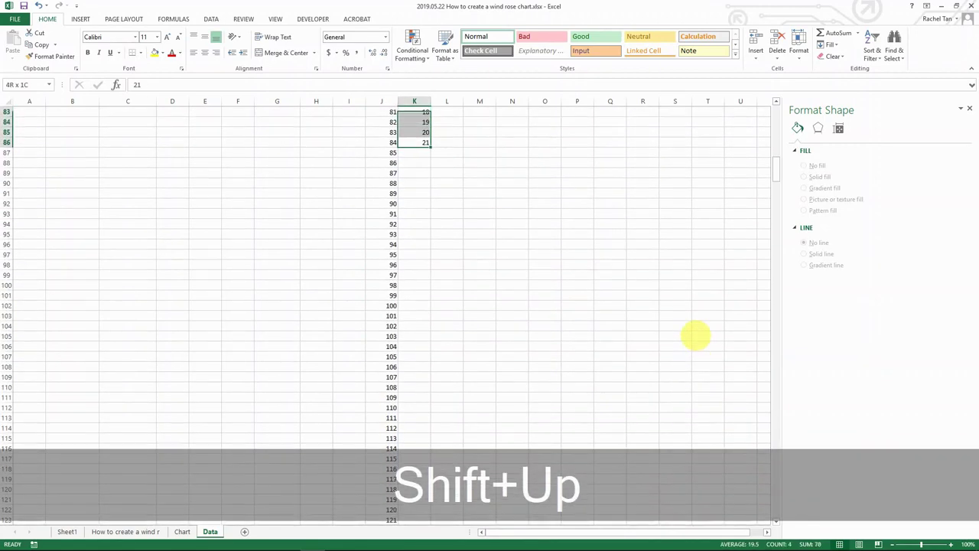
pyautogui.hotkey('shift', 'Up')
pyautogui.hotkey('shift', 'Up')
pyautogui.hotkey('shift', 'Up')
pyautogui.hotkey('shift', 'Up')
pyautogui.hotkey('shift', 'Up')
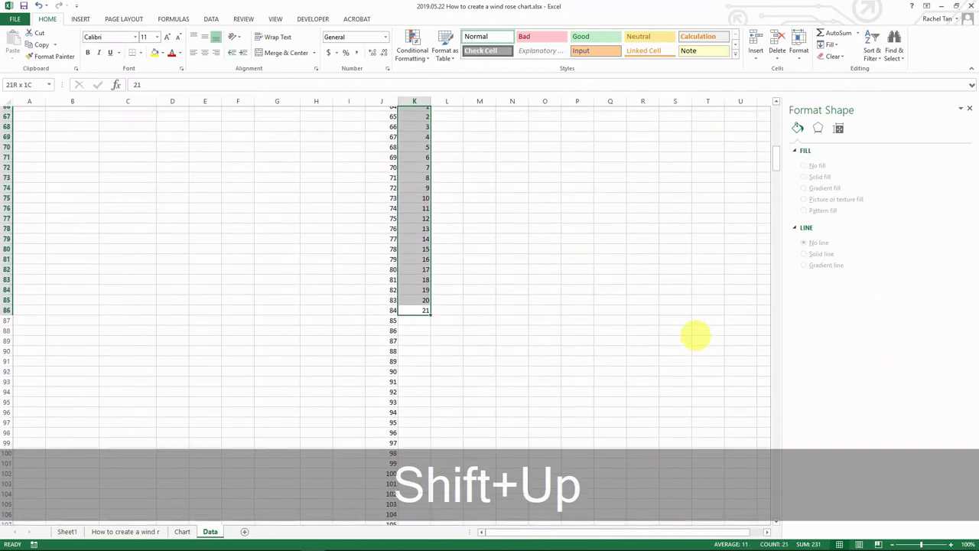
pyautogui.hotkey('shift', 'Down')
pyautogui.hotkey('ctrl', 'c')
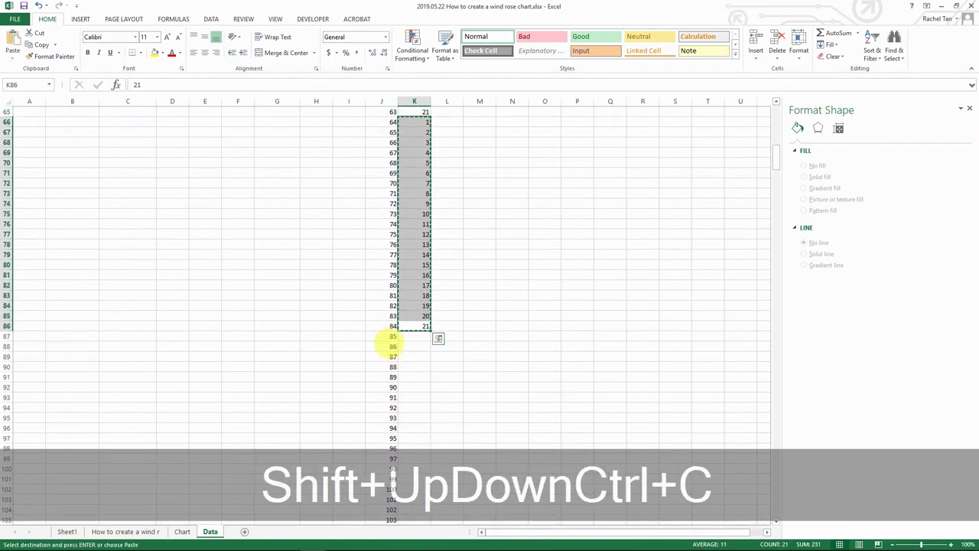
# - Paste the 1–21 block repeatedly down column K toward the Degree 358 row
pyautogui.click(415, 336)
pyautogui.hotkey('ctrl', 'v')
pyautogui.hotkey('ctrl', 'Down')
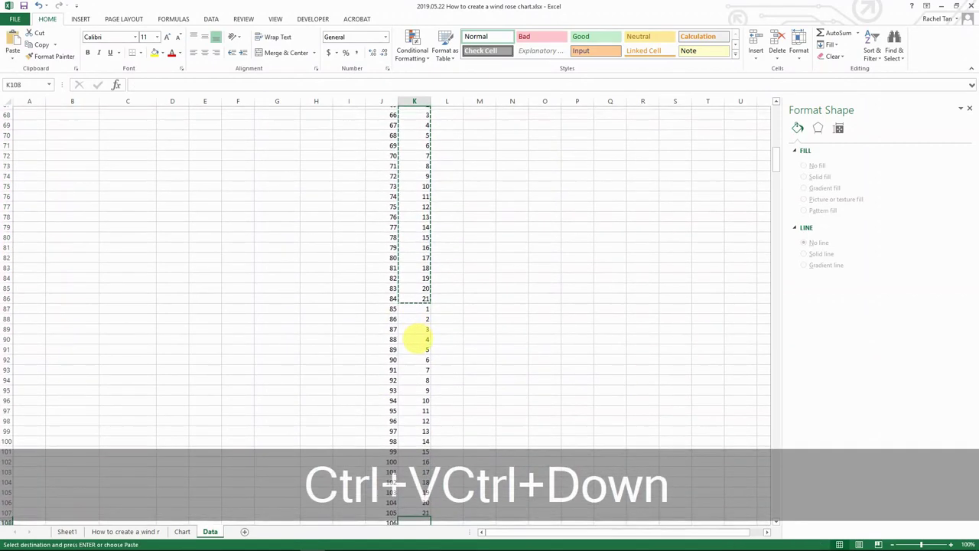
pyautogui.hotkey('ctrl', 'v')
pyautogui.hotkey('ctrl', 'Down')
pyautogui.hotkey('ctrl', 'v')
pyautogui.hotkey('ctrl', 'Down')
pyautogui.hotkey('ctrl', 'v')
pyautogui.hotkey('ctrl', 'Down')
pyautogui.hotkey('ctrl', 'Down')
pyautogui.hotkey('ctrl', 'Up')
pyautogui.press('Down')
pyautogui.hotkey('ctrl', 'v')
pyautogui.hotkey('ctrl', 'Down')
pyautogui.press('Down')
pyautogui.hotkey('ctrl', 'v')
pyautogui.hotkey('ctrl', 'Down')
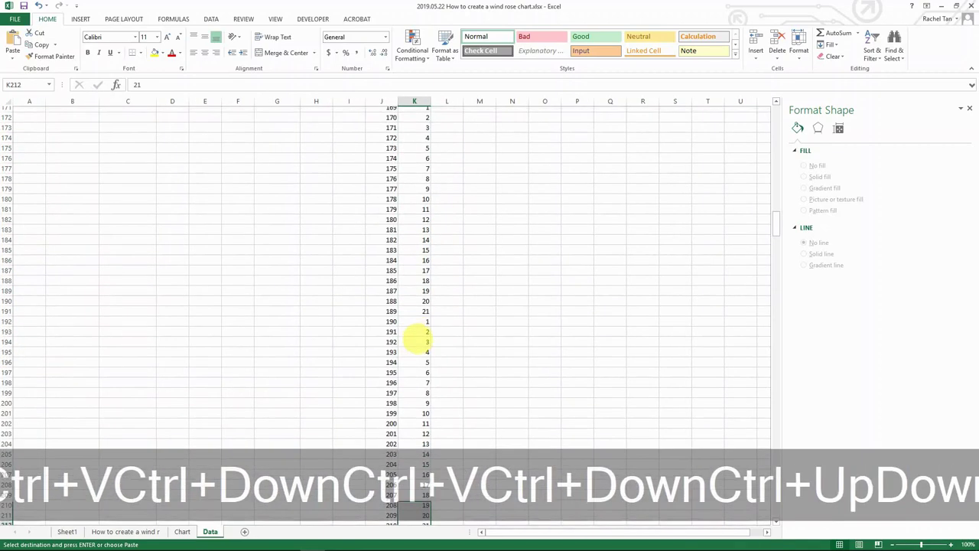
pyautogui.hotkey('ctrl', 'v')
pyautogui.hotkey('ctrl', 'Down')
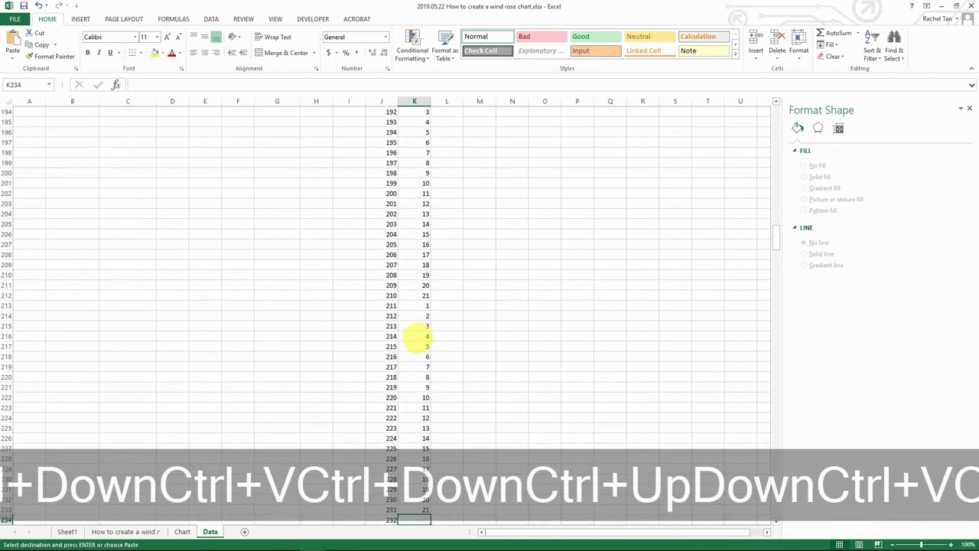
pyautogui.hotkey('ctrl', 'v')
pyautogui.hotkey('ctrl', 'Down')
pyautogui.press('Down')
pyautogui.hotkey('ctrl', 'v')
pyautogui.hotkey('ctrl', 'Down')
pyautogui.press('Down')
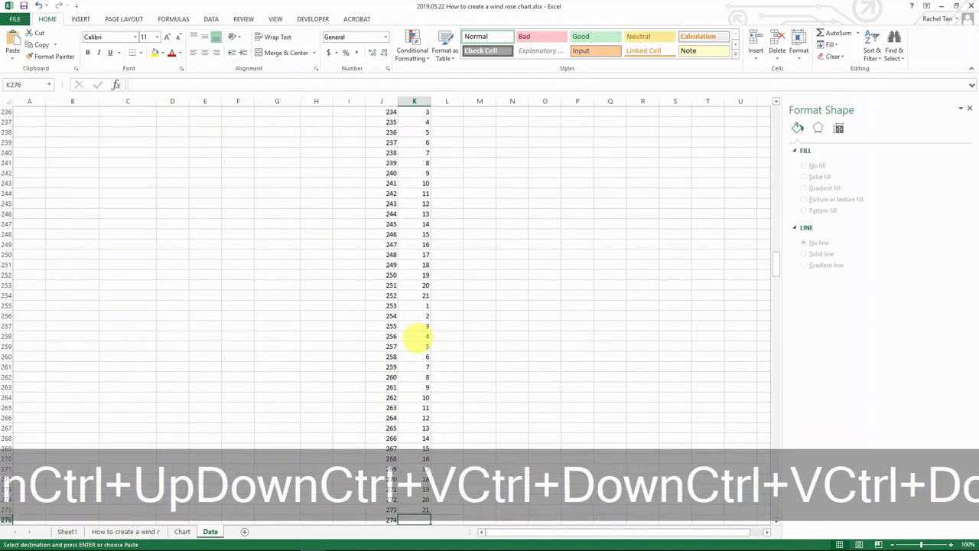
pyautogui.hotkey('ctrl', 'v')
pyautogui.hotkey('ctrl', 'Down')
pyautogui.press('Down')
pyautogui.hotkey('ctrl', 'v')
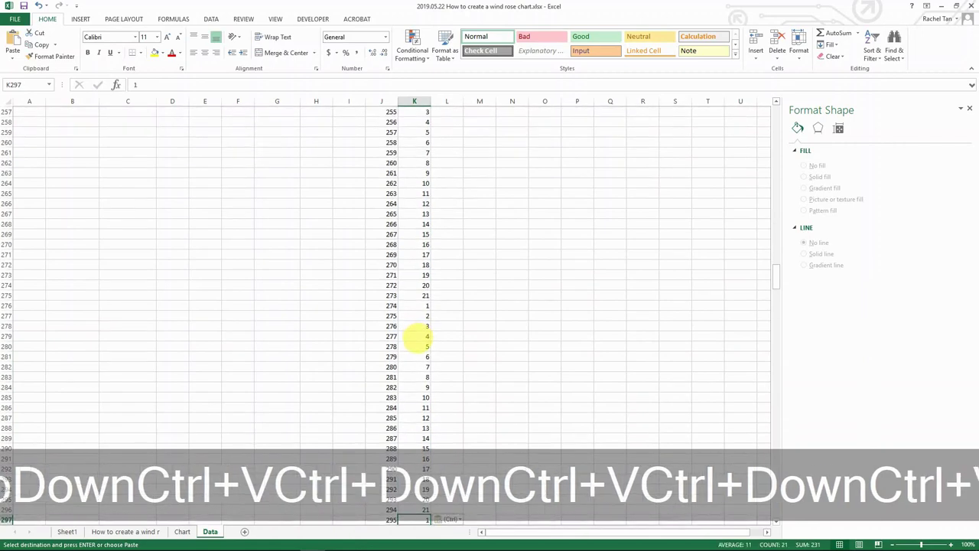
pyautogui.press('Down')
pyautogui.press('ctrl')
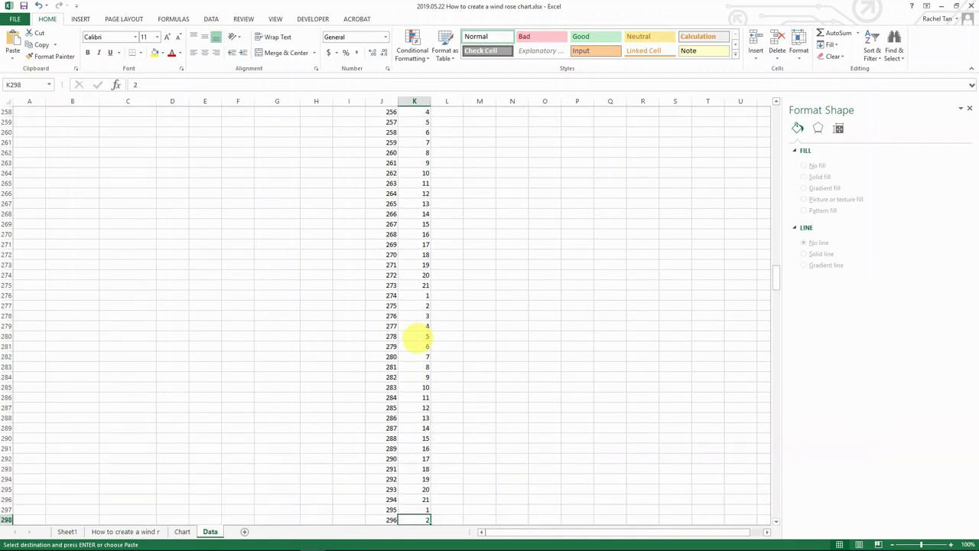
pyautogui.hotkey('ctrl', 'Down')
pyautogui.press('Down')
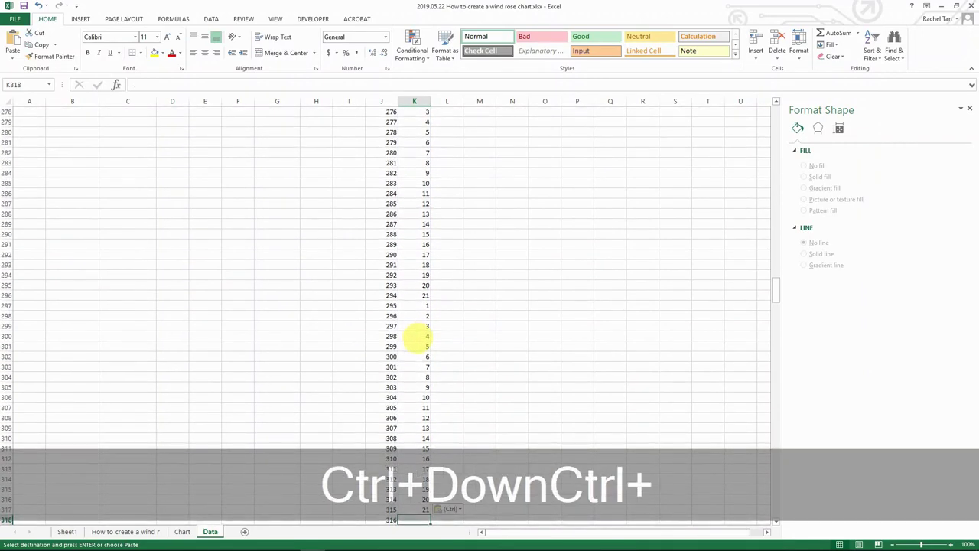
pyautogui.hotkey('ctrl', 'v')
pyautogui.hotkey('ctrl', 'Down')
pyautogui.press('Down')
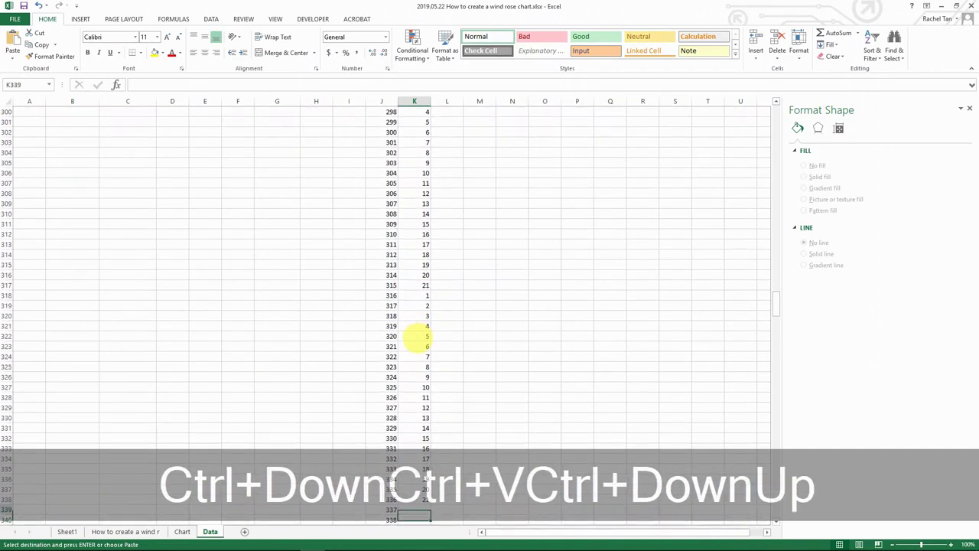
pyautogui.hotkey('ctrl', 'v')
pyautogui.hotkey('ctrl', 'Down')
pyautogui.press('Down')
pyautogui.press('Down')
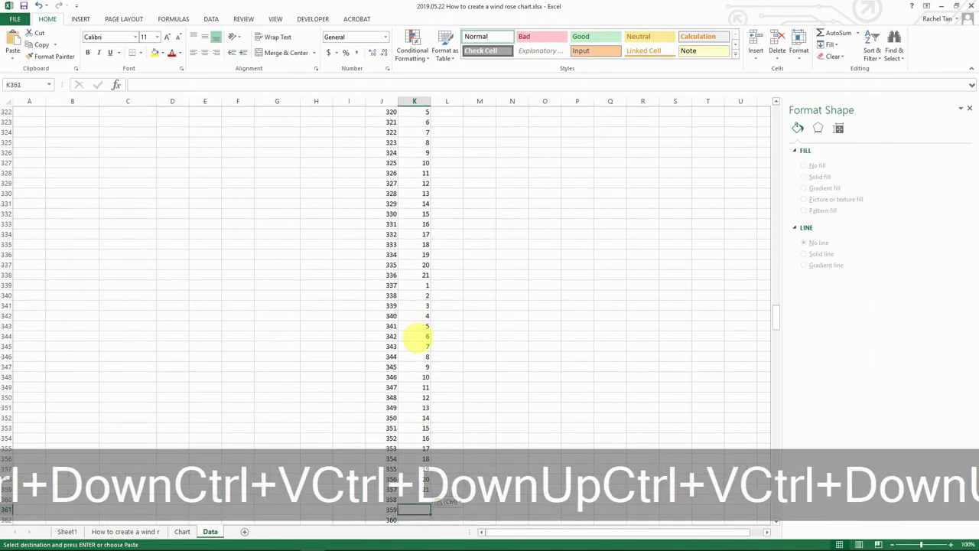
pyautogui.scroll(-4, 424, 337)
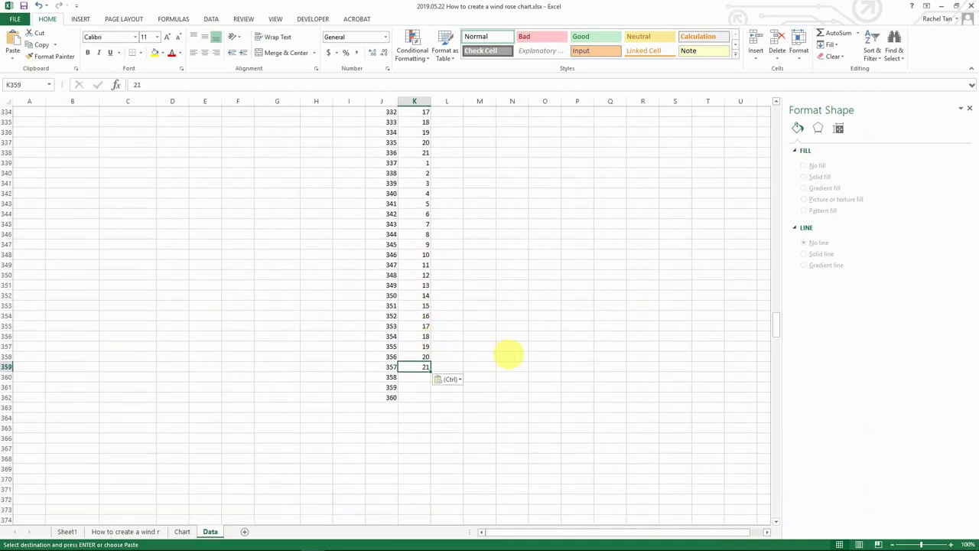
# - End column K with 1, 2, 3 in K360:K362 beside Degrees 358–360
pyautogui.press('Down')
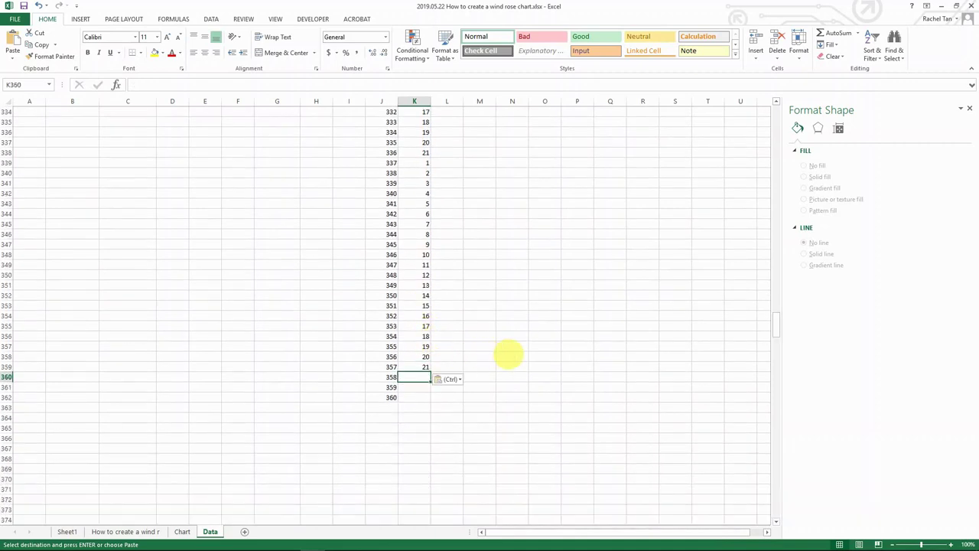
pyautogui.press('Left')
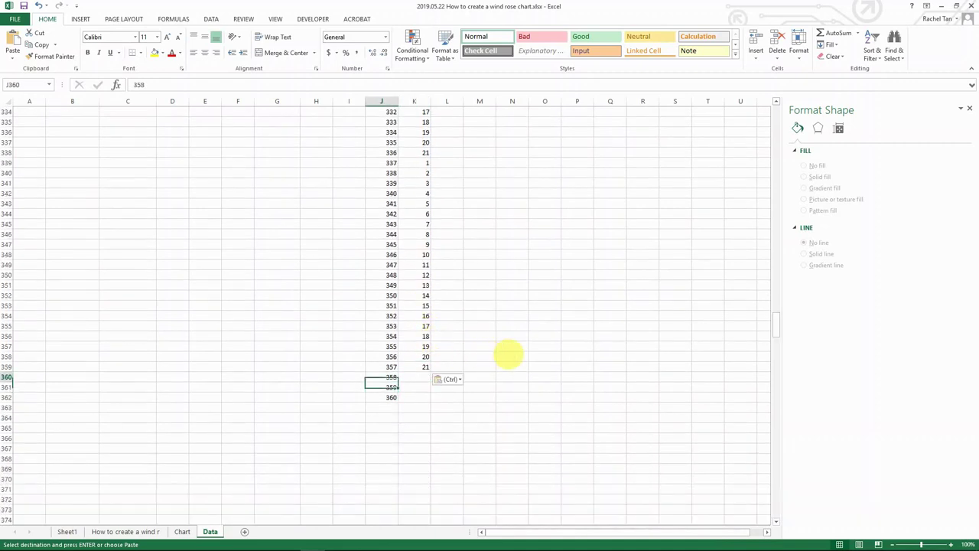
pyautogui.press('Right')
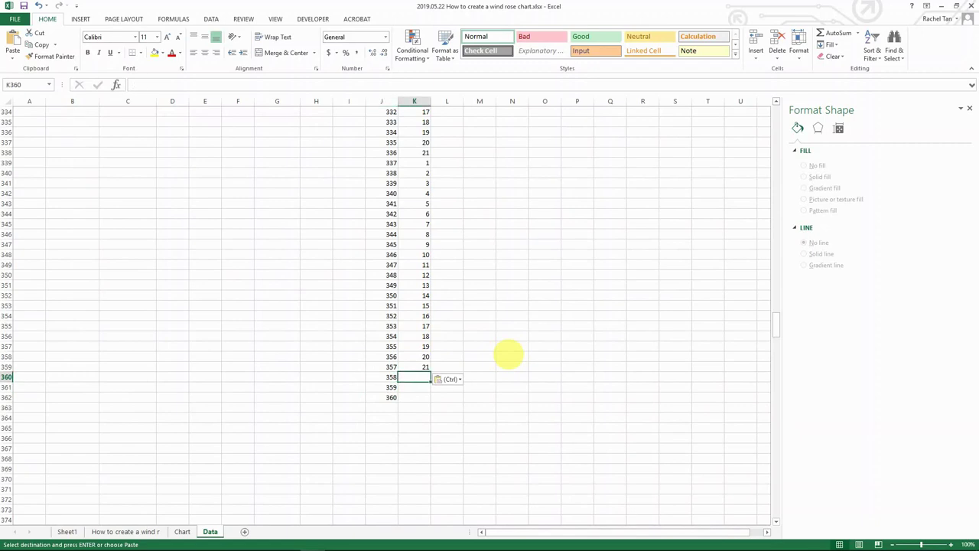
pyautogui.press('Return')
pyautogui.write('3')
pyautogui.hotkey('ctrl', 'Return')
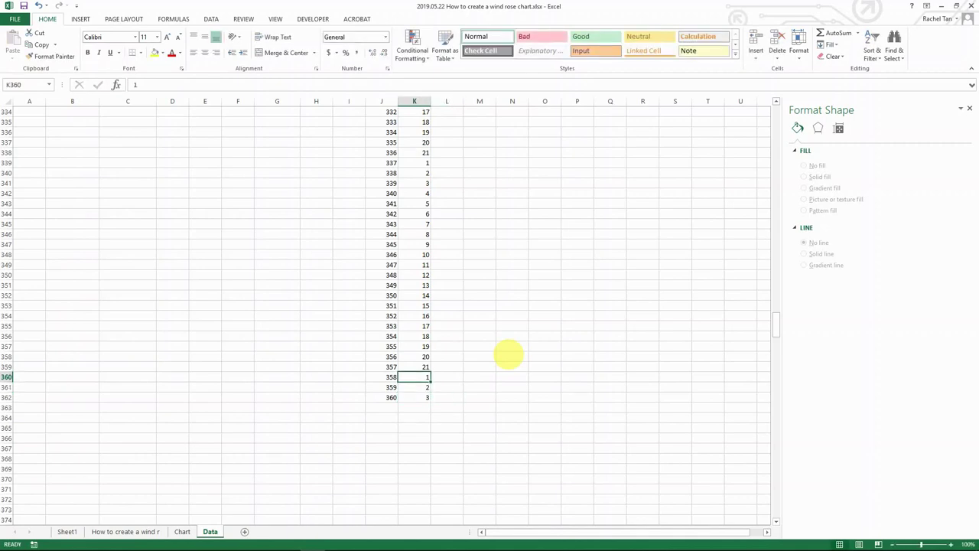
pyautogui.hotkey('ctrl', 'Up')
pyautogui.hotkey('ctrl', 'Up')
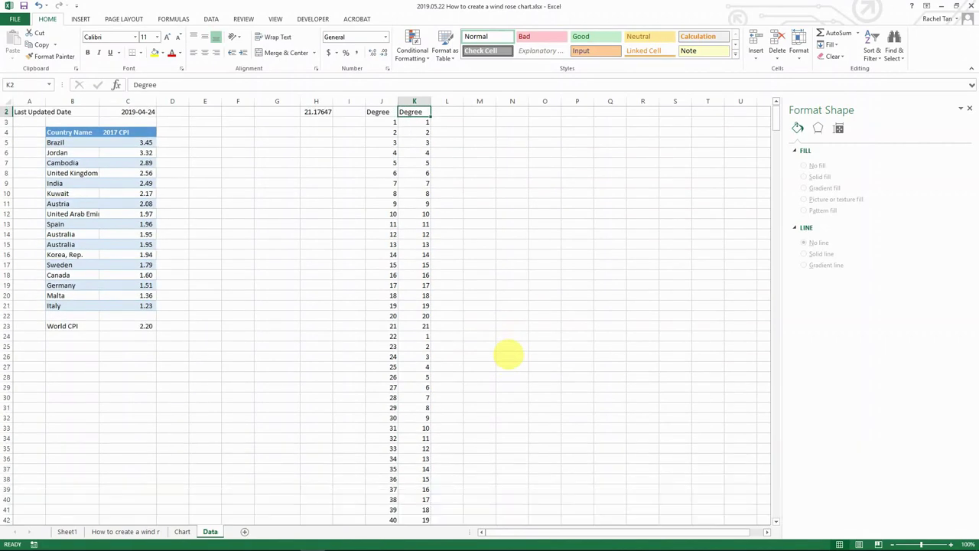
# - Add the '2017 CPI' header in L2 and select the first 1–21 counter run in column K
pyautogui.press('Down')
pyautogui.press('Right')
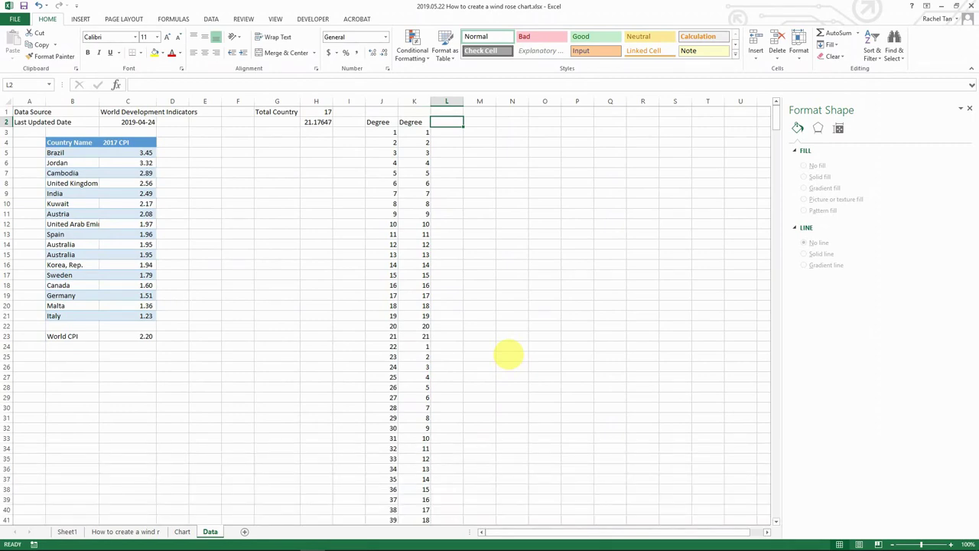
pyautogui.write('2017 CPI')
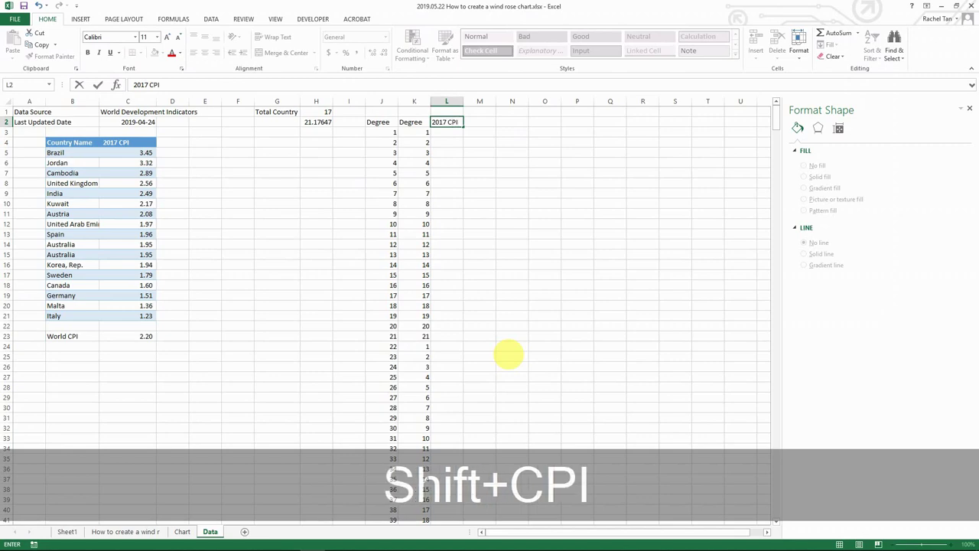
pyautogui.press('Tab')
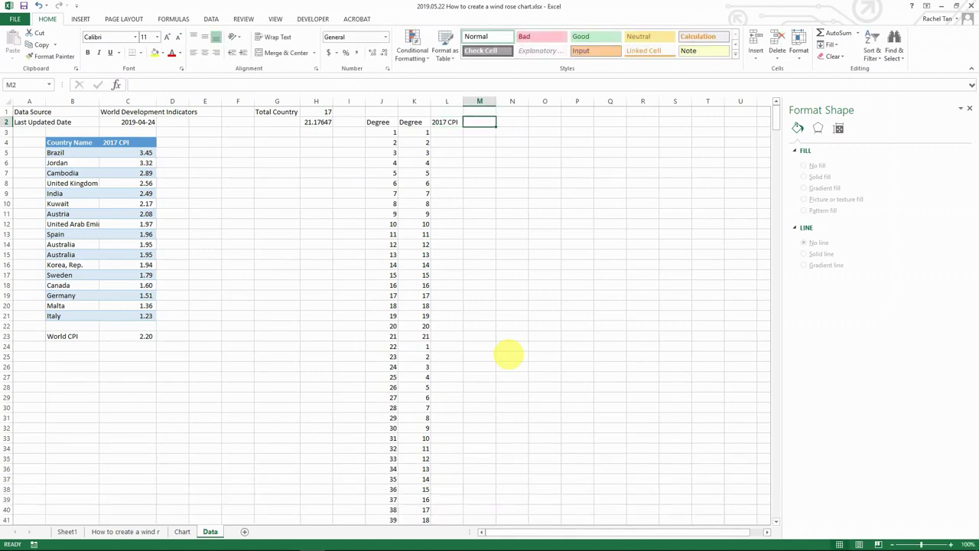
pyautogui.press('Left')
pyautogui.press('Down')
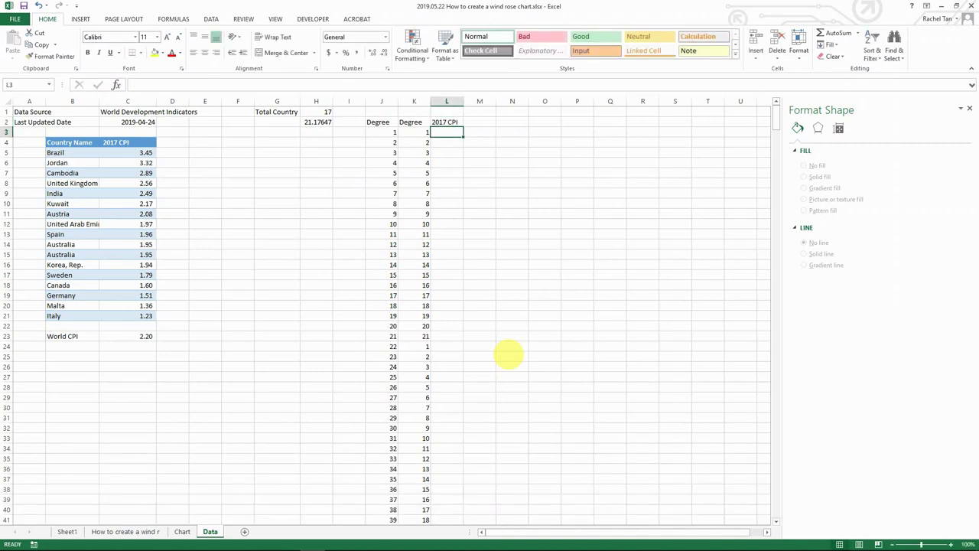
pyautogui.press('Left')
pyautogui.hotkey('shift', 'Down')
pyautogui.hotkey('shift', 'Down')
pyautogui.hotkey('shift', 'Down')
pyautogui.hotkey('shift', 'Down')
pyautogui.hotkey('shift', 'Down')
pyautogui.hotkey('shift', 'Down')
pyautogui.hotkey('shift', 'Down')
pyautogui.hotkey('shift', 'Down')
pyautogui.hotkey('shift', 'Down')
pyautogui.hotkey('shift', 'Down')
pyautogui.hotkey('shift', 'Down')
pyautogui.hotkey('shift', 'Down')
pyautogui.hotkey('shift', 'Down')
pyautogui.hotkey('shift', 'Down')
pyautogui.hotkey('shift', 'Down')
pyautogui.hotkey('shift', 'Down')
pyautogui.hotkey('shift', 'Down')
pyautogui.hotkey('shift', 'Down')
pyautogui.hotkey('shift', 'Down')
pyautogui.hotkey('shift', 'Down')
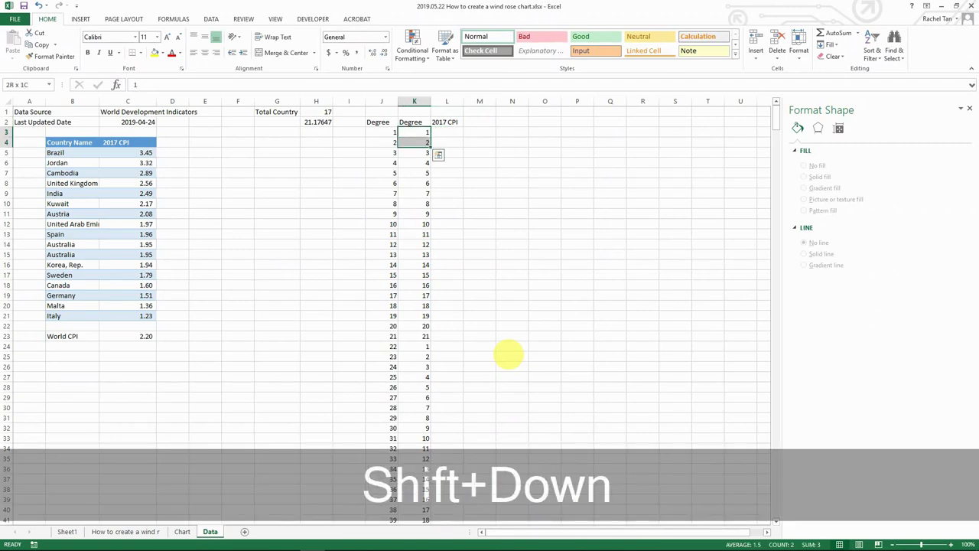
# - Copy Brazil's 3.45 from C5 into L3:L23
pyautogui.hotkey('shift', 'Up')
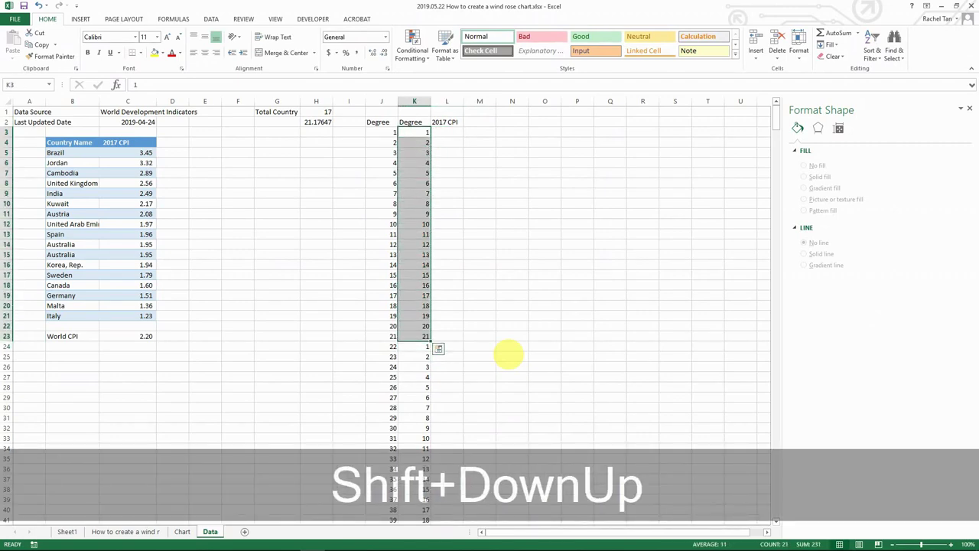
pyautogui.press('Right')
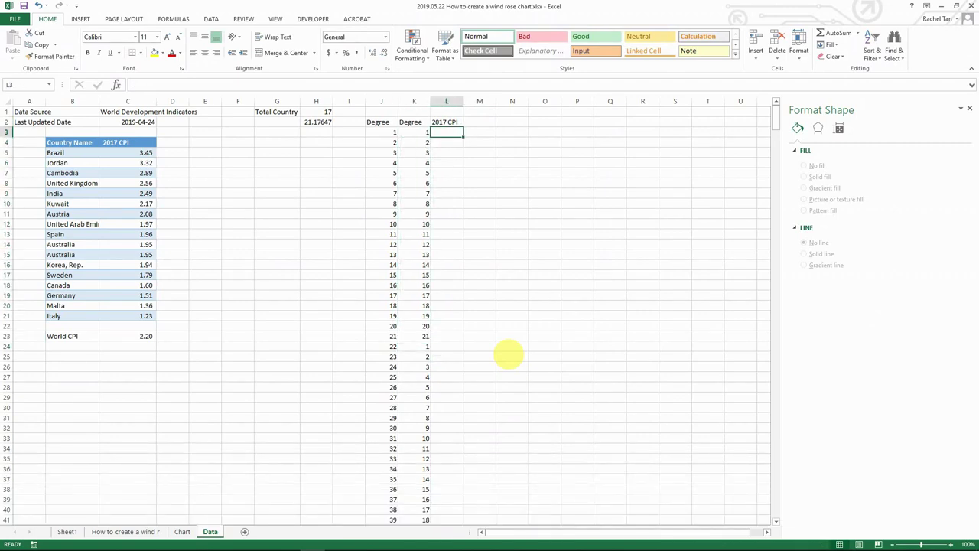
pyautogui.click(126, 153)
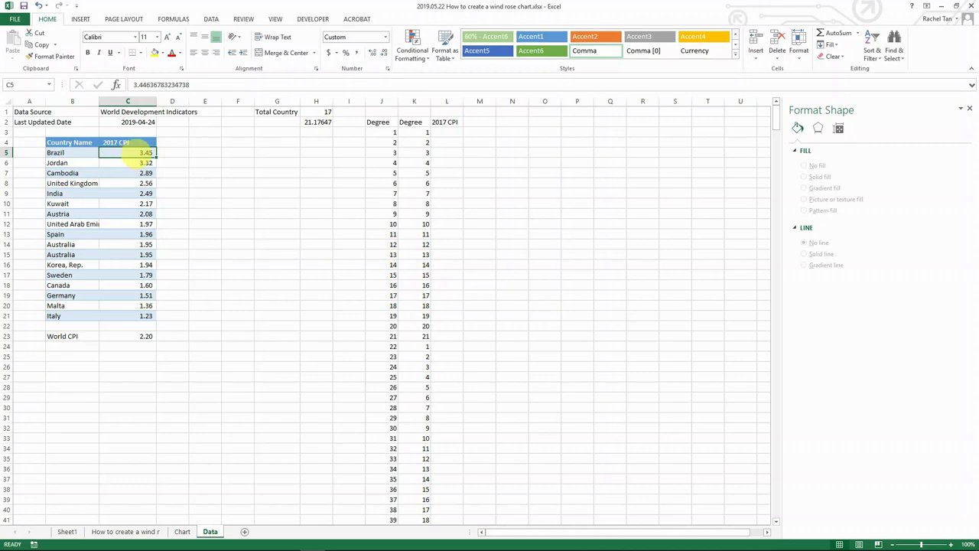
pyautogui.hotkey('ctrl', 'c')
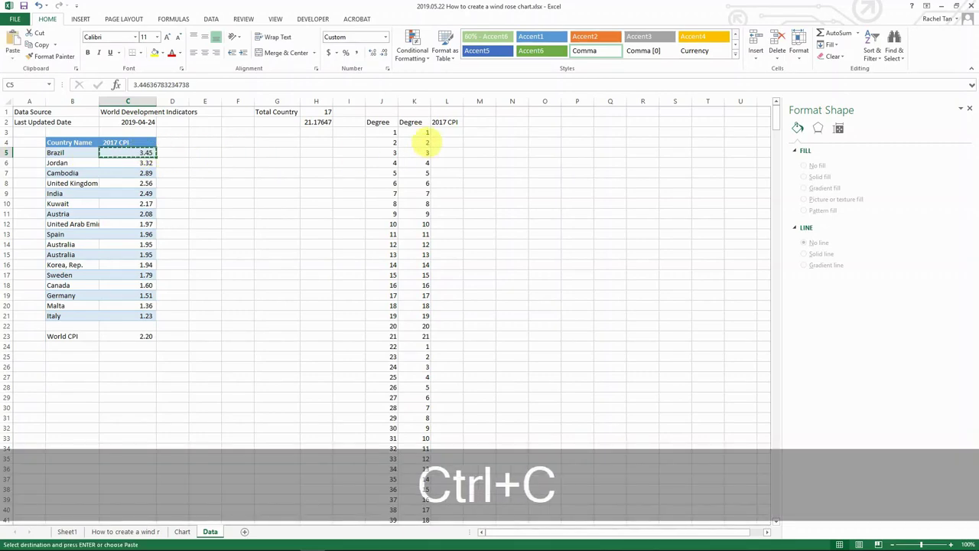
pyautogui.moveTo(445, 132); pyautogui.dragTo(443, 336)
pyautogui.click(446, 132)
pyautogui.moveTo(446, 132); pyautogui.dragTo(439, 339)
pyautogui.hotkey('ctrl', 'v')
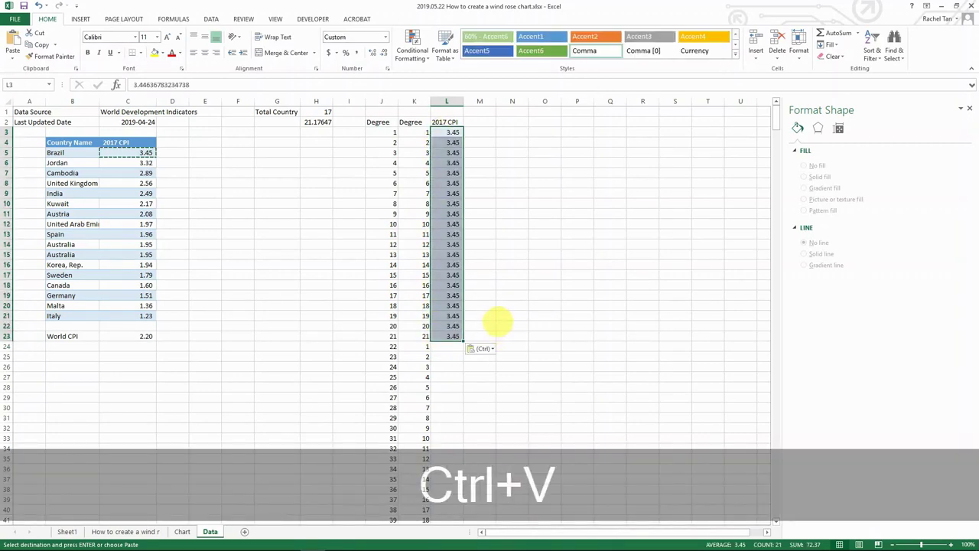
pyautogui.press('Escape')
pyautogui.click(447, 336)
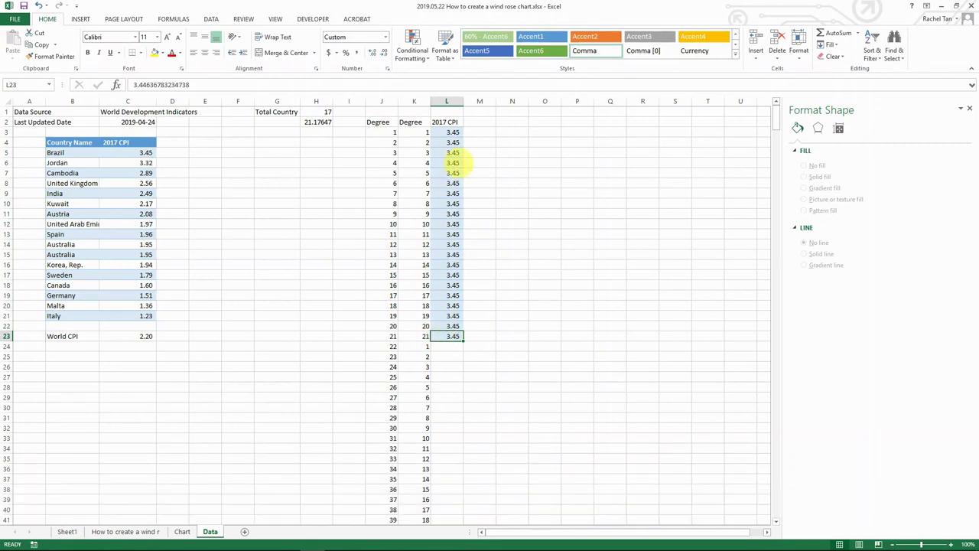
pyautogui.click(182, 531)
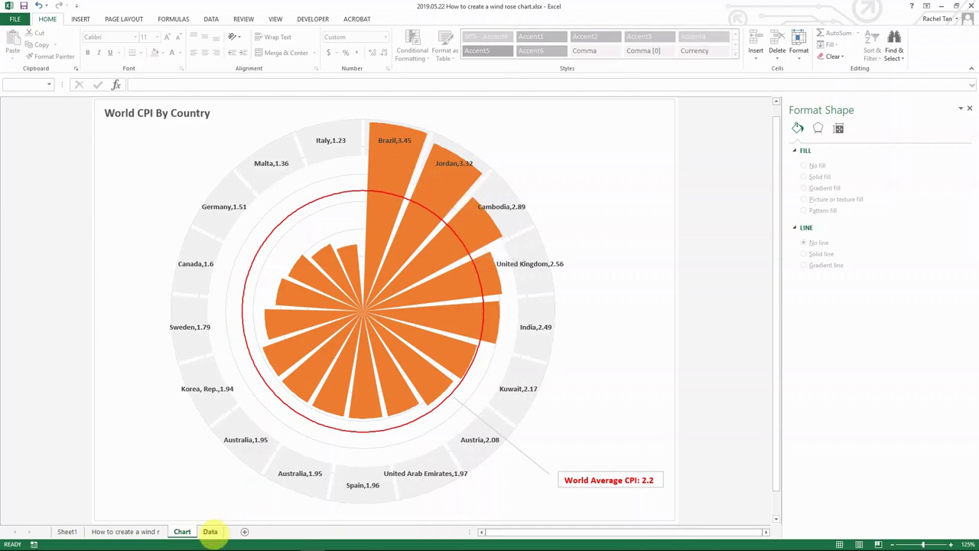
pyautogui.click(209, 530)
pyautogui.press('Return')
pyautogui.moveTo(426, 134)
pyautogui.mouseDown()
pyautogui.moveTo(416, 327)
pyautogui.moveTo(448, 332)
pyautogui.mouseUp()
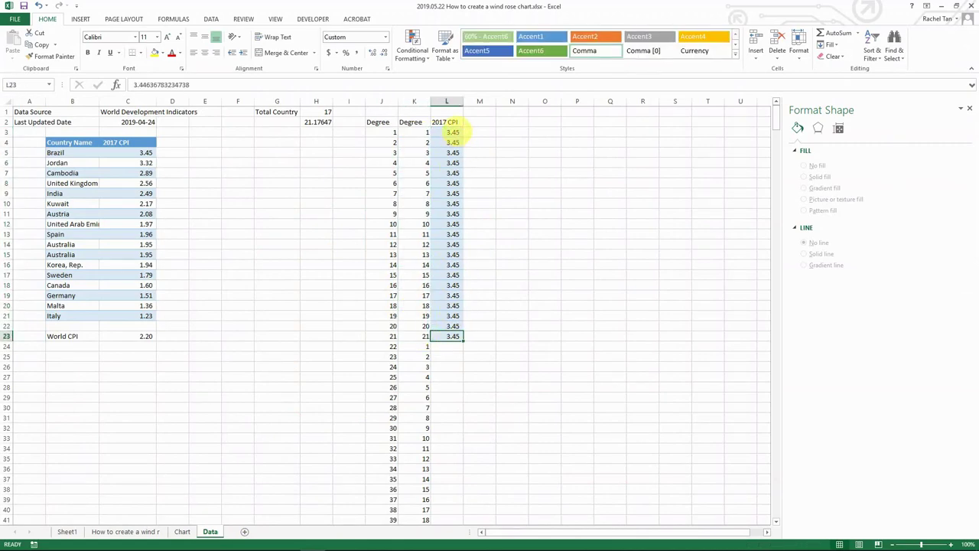
pyautogui.click(182, 530)
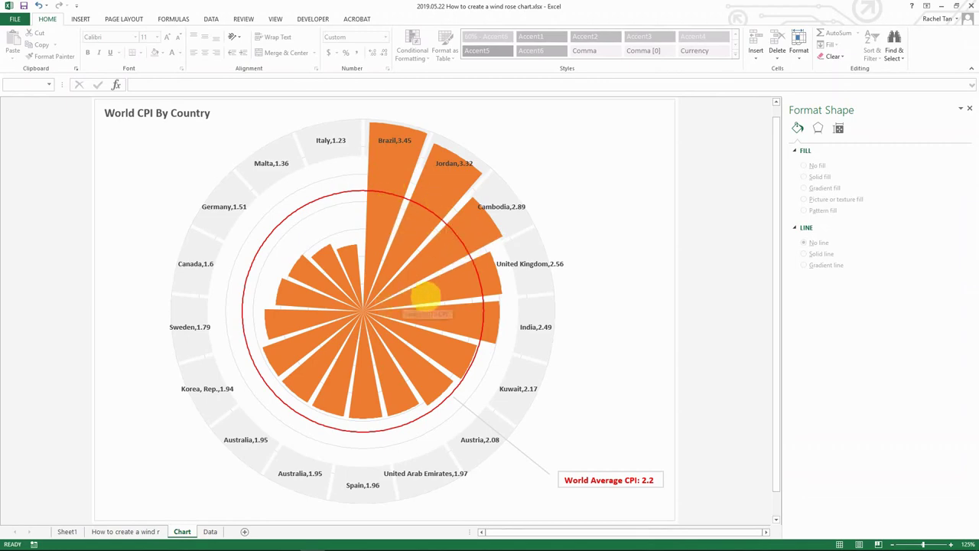
pyautogui.click(210, 531)
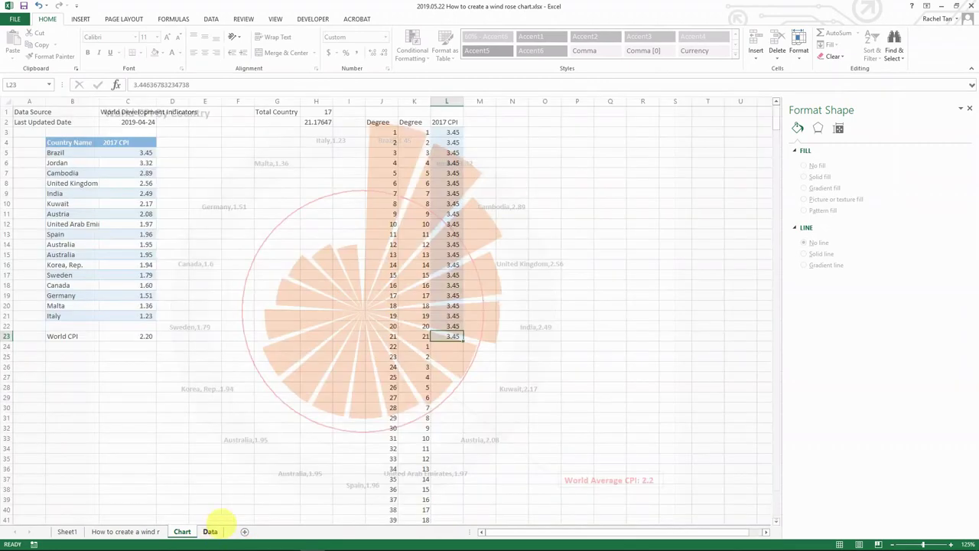
pyautogui.click(448, 133)
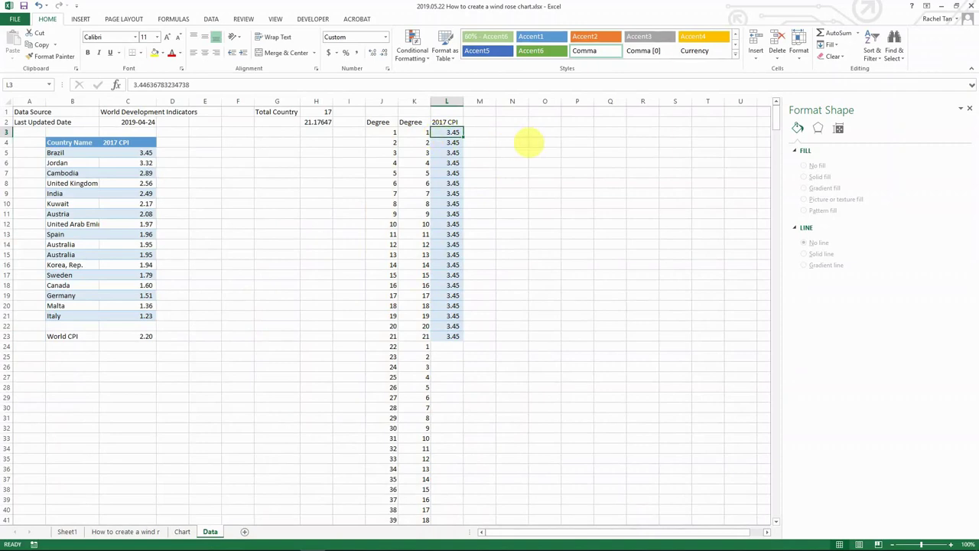
# - Enter 0 in L3, L4, L24 and L25
pyautogui.write('0')
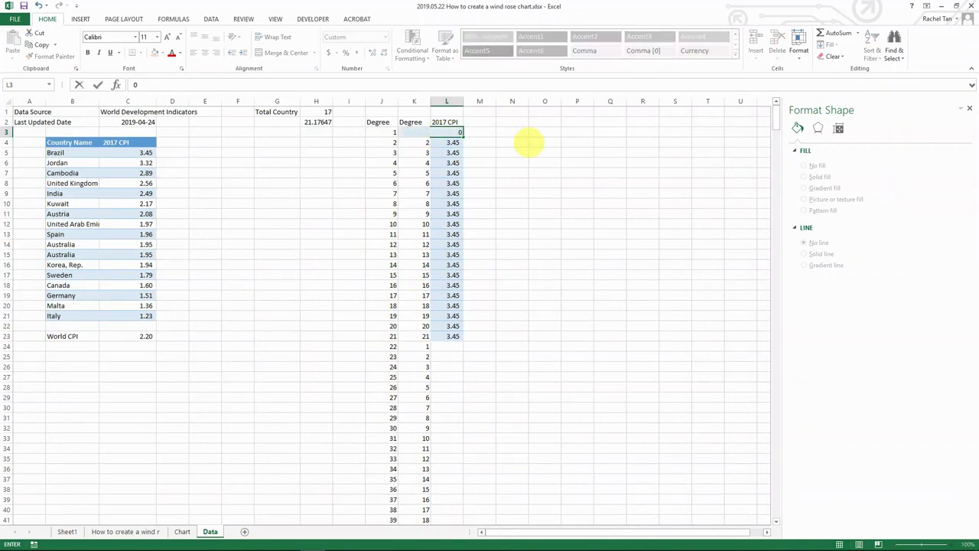
pyautogui.hotkey('ctrl', 'Return')
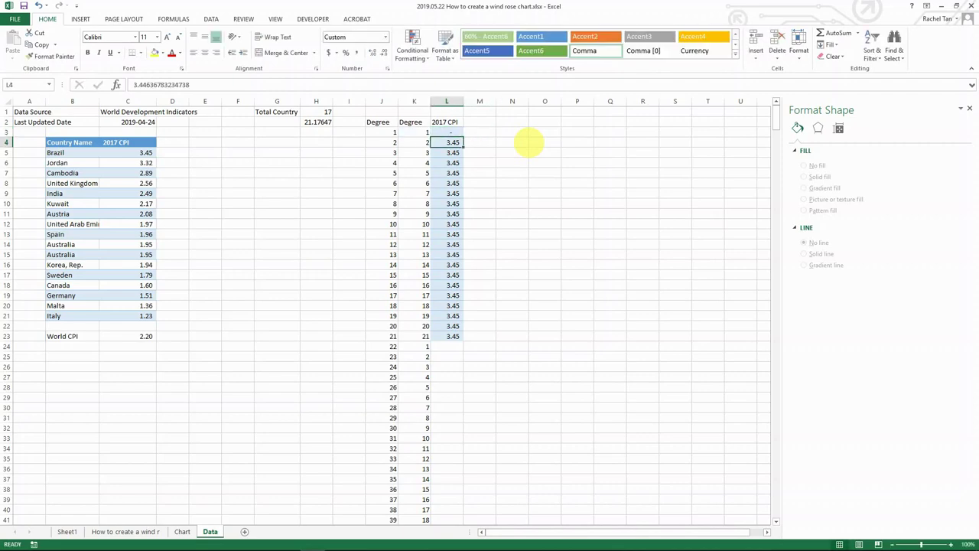
pyautogui.write('0')
pyautogui.hotkey('ctrl', 'Return')
pyautogui.hotkey('shift', 'Down')
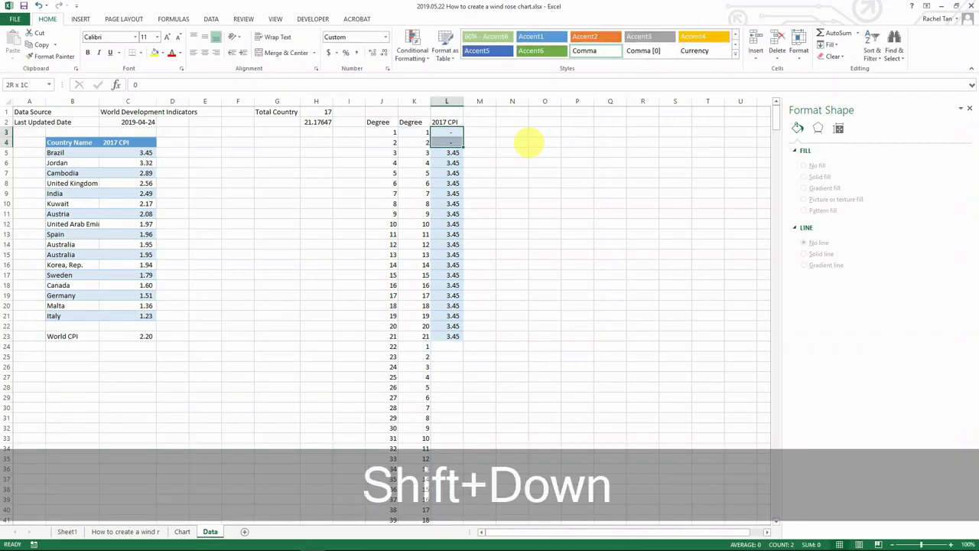
pyautogui.click(461, 136)
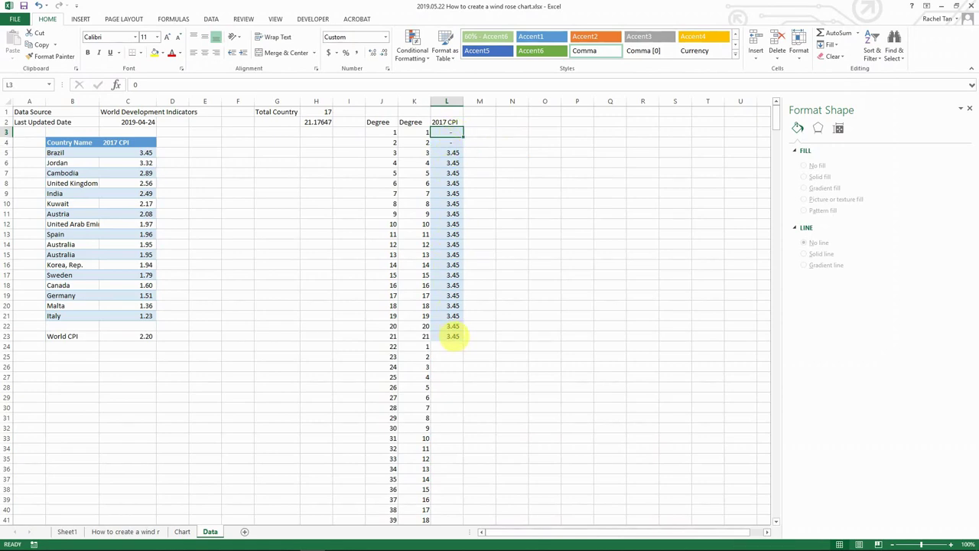
pyautogui.click(453, 337)
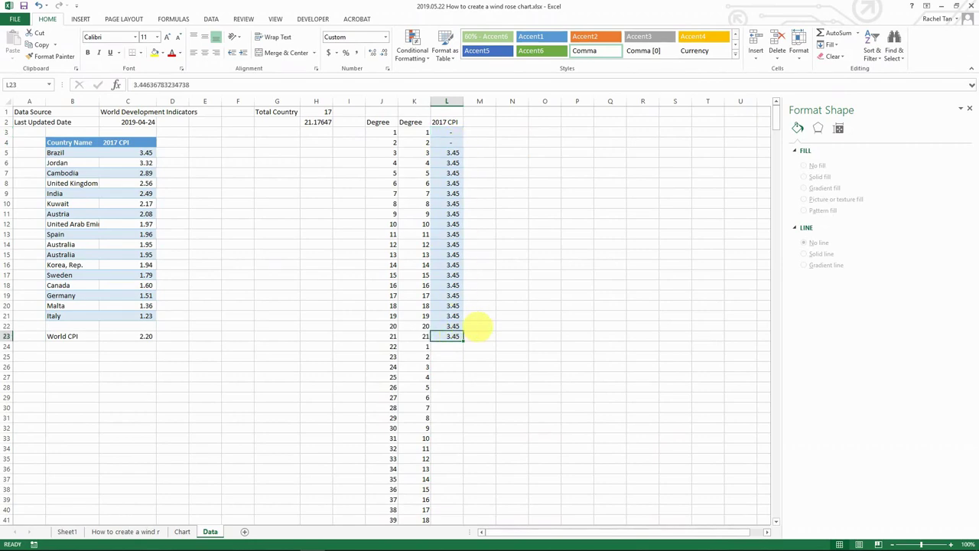
pyautogui.press('Down')
pyautogui.write('0')
pyautogui.press('Return')
pyautogui.write('0')
pyautogui.hotkey('ctrl', 'Return')
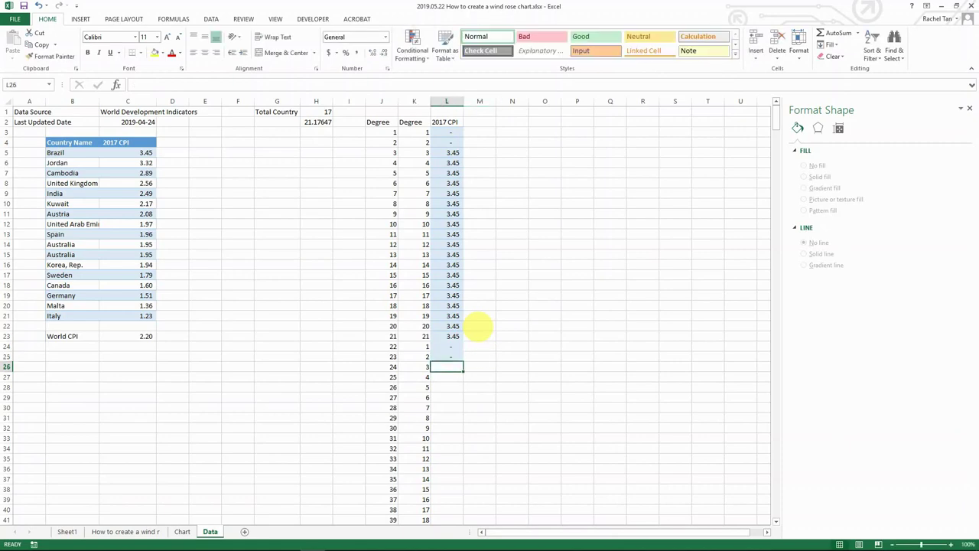
# - Copy Jordan's 3.32 from C6 into L26:L44
pyautogui.click(142, 161)
pyautogui.hotkey('ctrl', 'c')
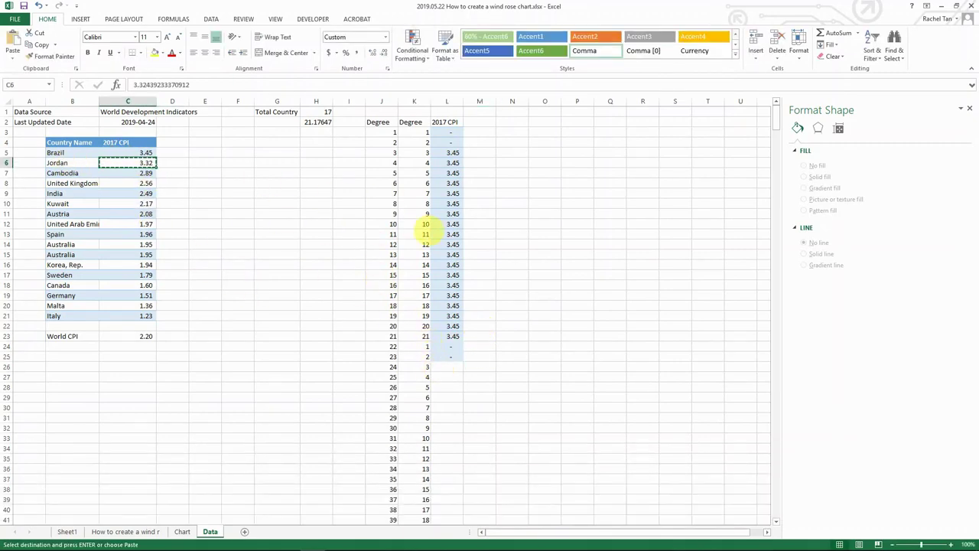
pyautogui.moveTo(444, 369); pyautogui.dragTo(442, 436)
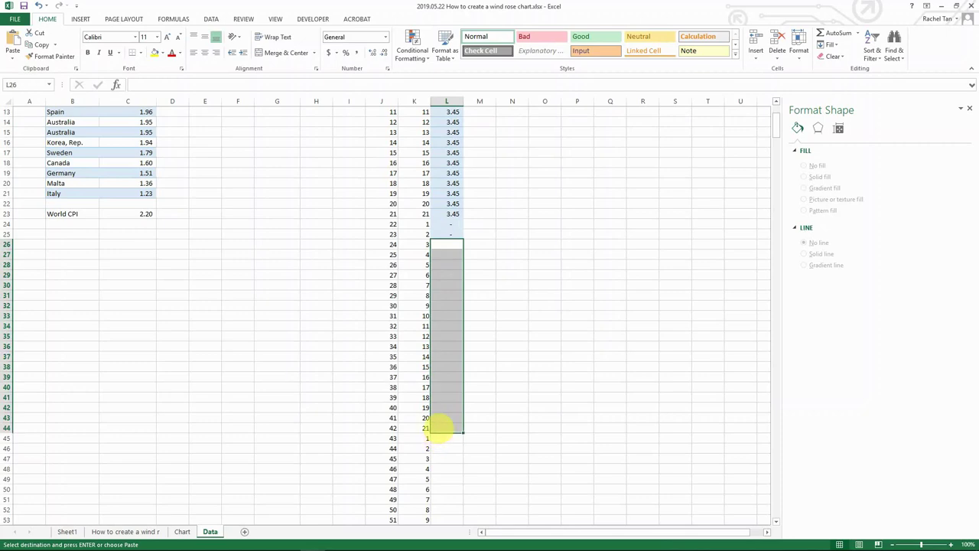
pyautogui.hotkey('ctrl', 'v')
pyautogui.press('Escape')
pyautogui.click(444, 377)
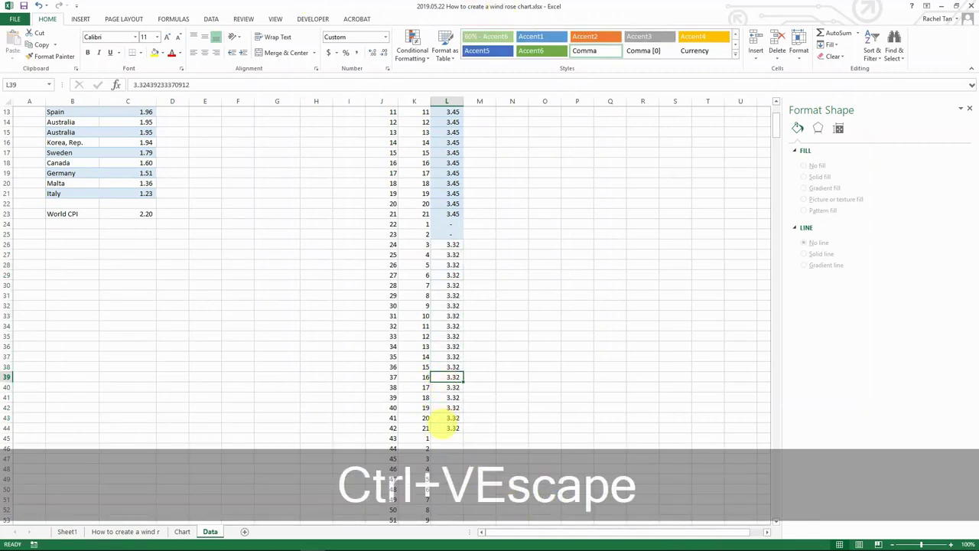
pyautogui.scroll(-1, 448, 417)
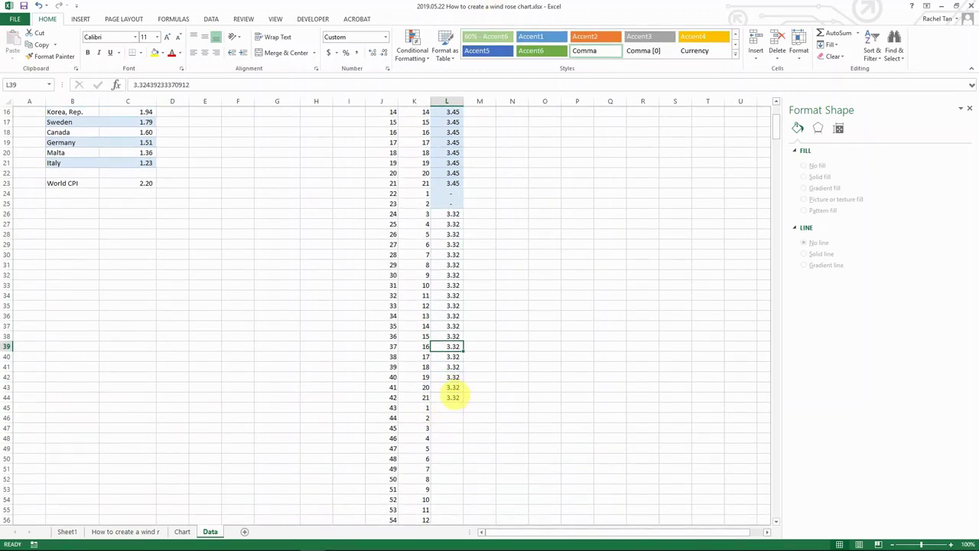
pyautogui.scroll(4, 453, 396)
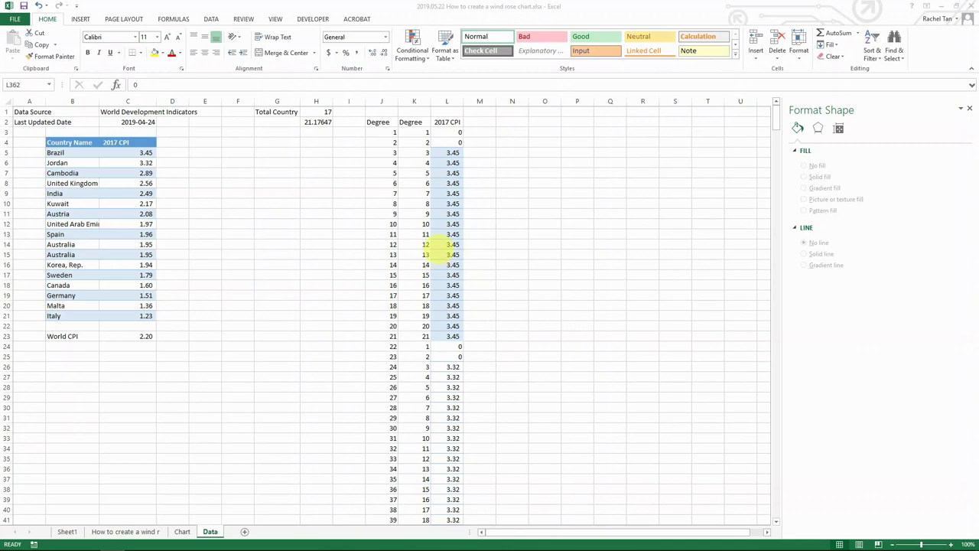
pyautogui.click(450, 254)
pyautogui.hotkey('ctrl', 'Down')
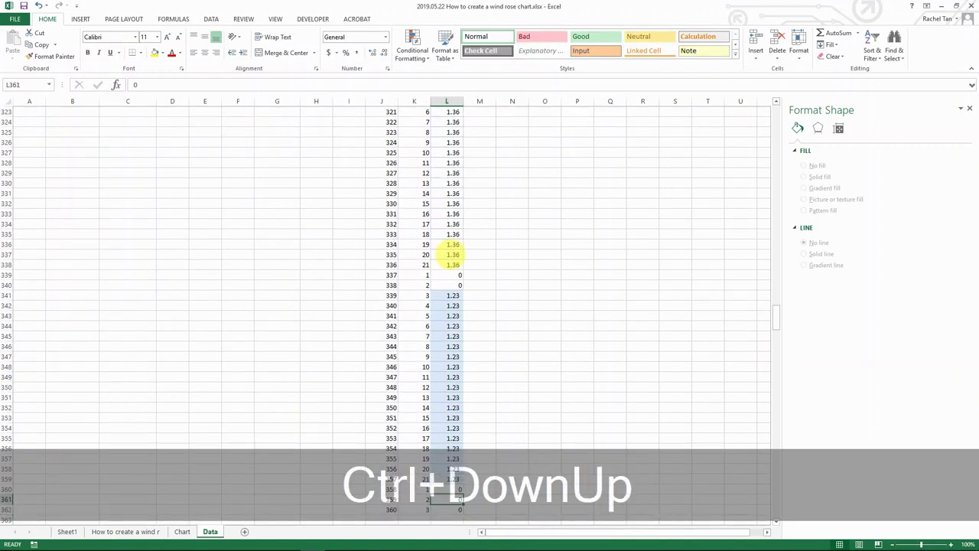
pyautogui.press('Down')
pyautogui.scroll(14, 459, 314)
pyautogui.scroll(20, 464, 368)
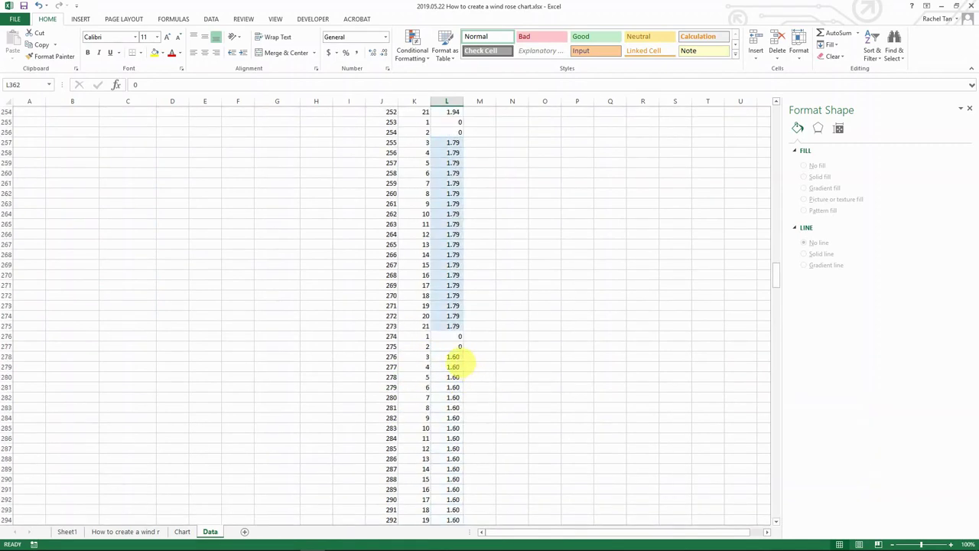
pyautogui.scroll(4, 464, 362)
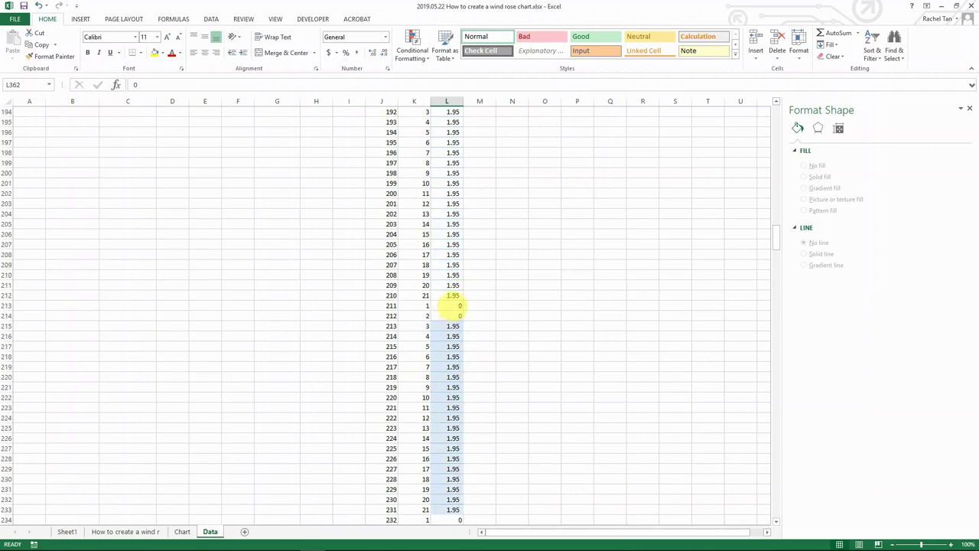
pyautogui.keyDown('ctrl'); pyautogui.click(453, 316); pyautogui.keyUp('ctrl')
pyautogui.scroll(20, 453, 329)
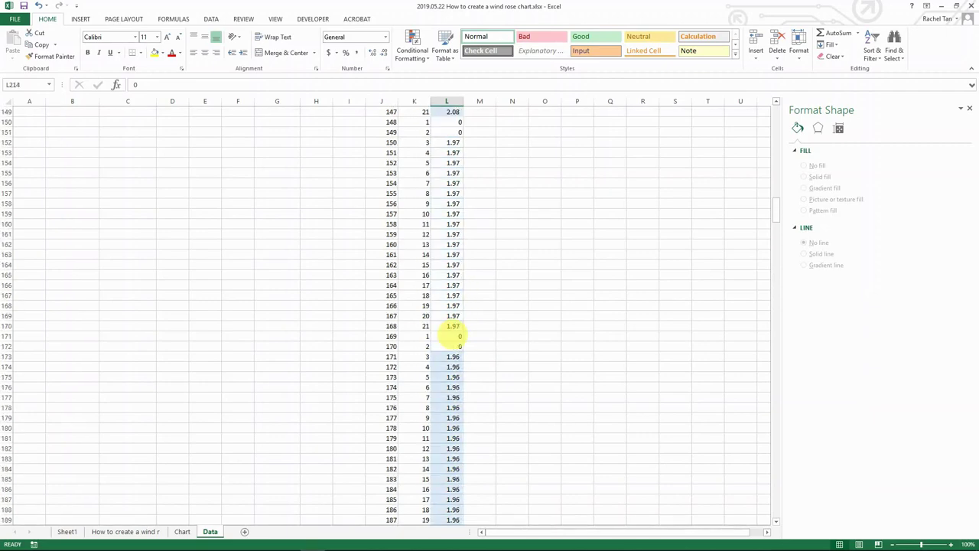
pyautogui.scroll(20, 453, 336)
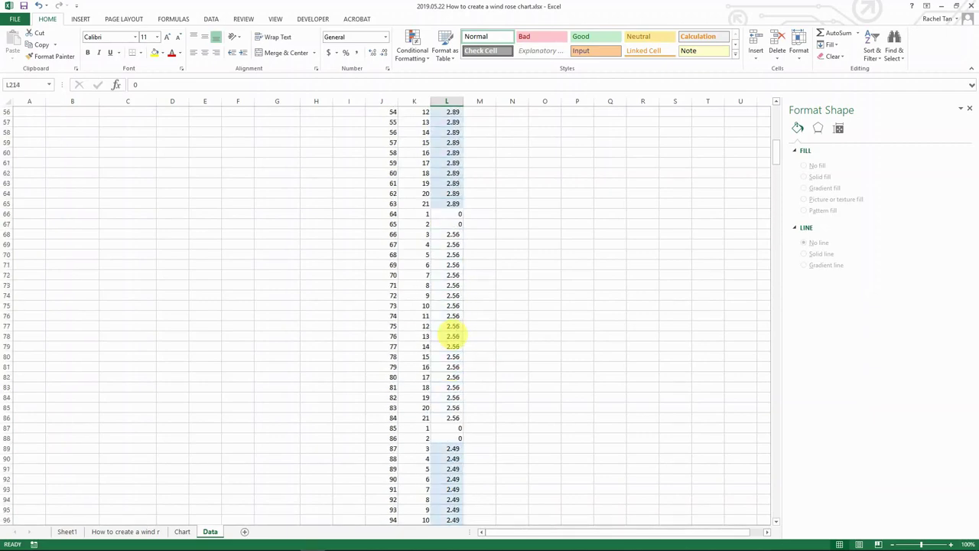
pyautogui.scroll(15, 425, 238)
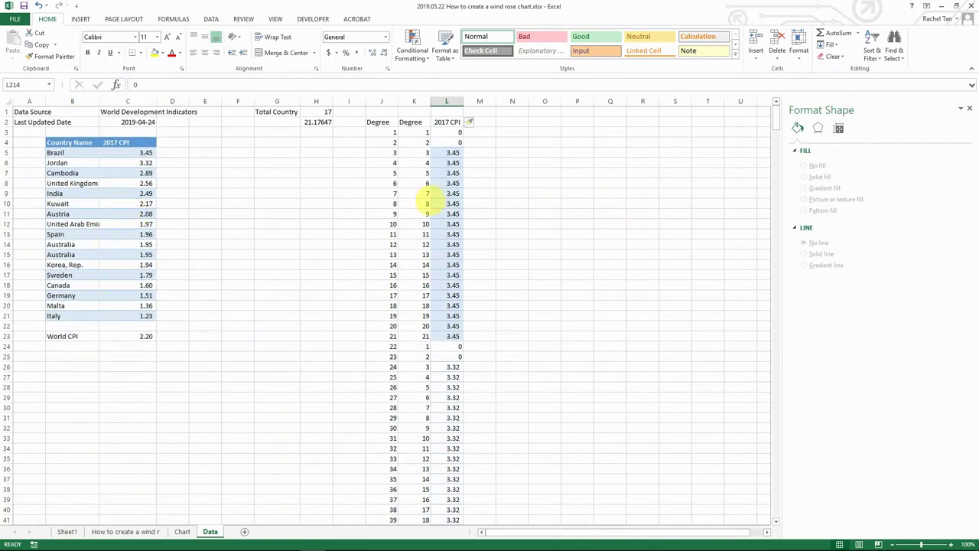
# - Add a 'World' header in M2 beside 2017 CPI
pyautogui.click(446, 101)
pyautogui.click(447, 122)
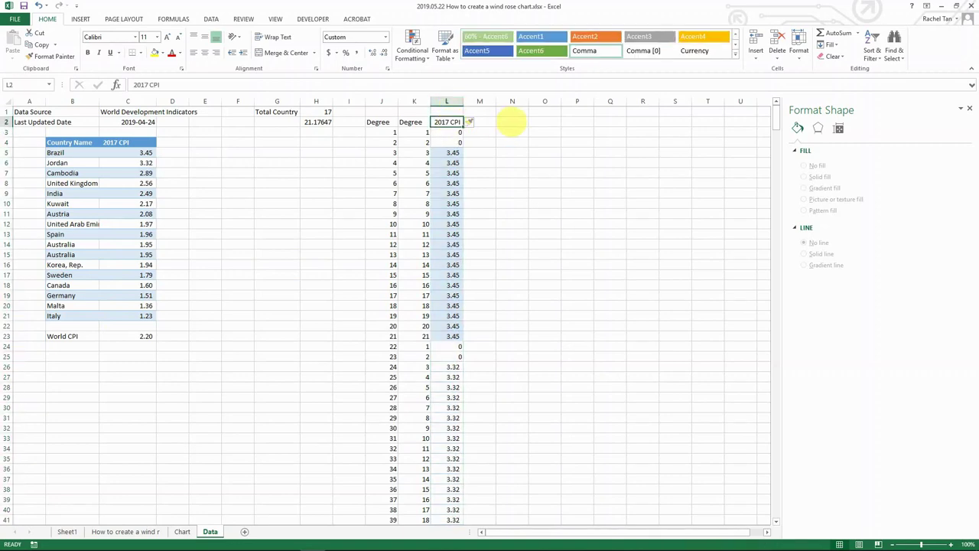
pyautogui.press('Right')
pyautogui.write('World')
pyautogui.press('Tab')
pyautogui.press('Left')
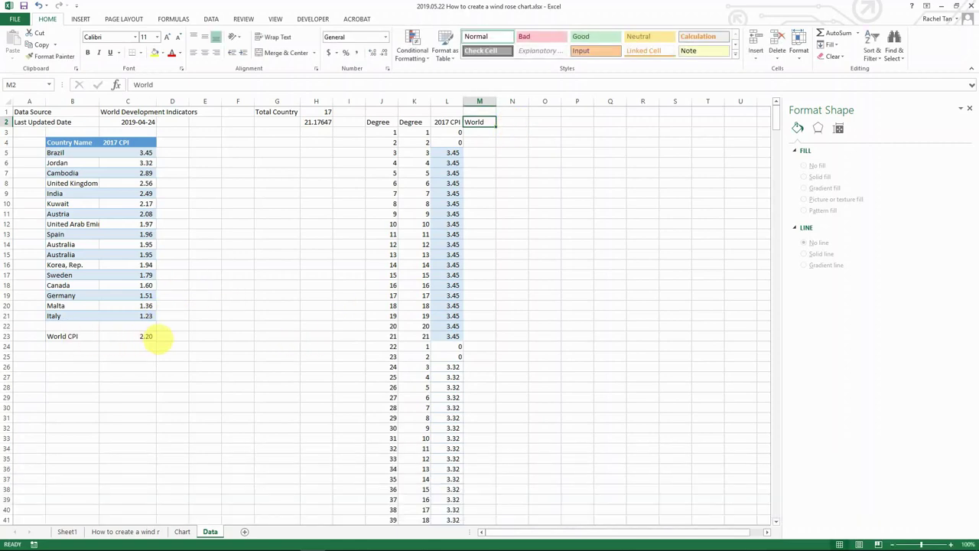
# - Enter 2.2 in M3 and fill it down the World column
pyautogui.click(182, 531)
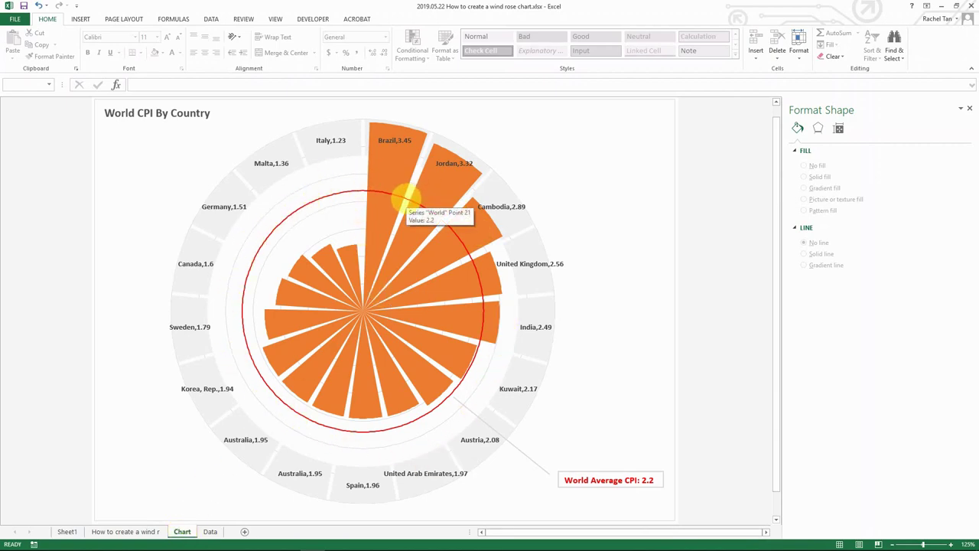
pyautogui.moveTo(211, 528)
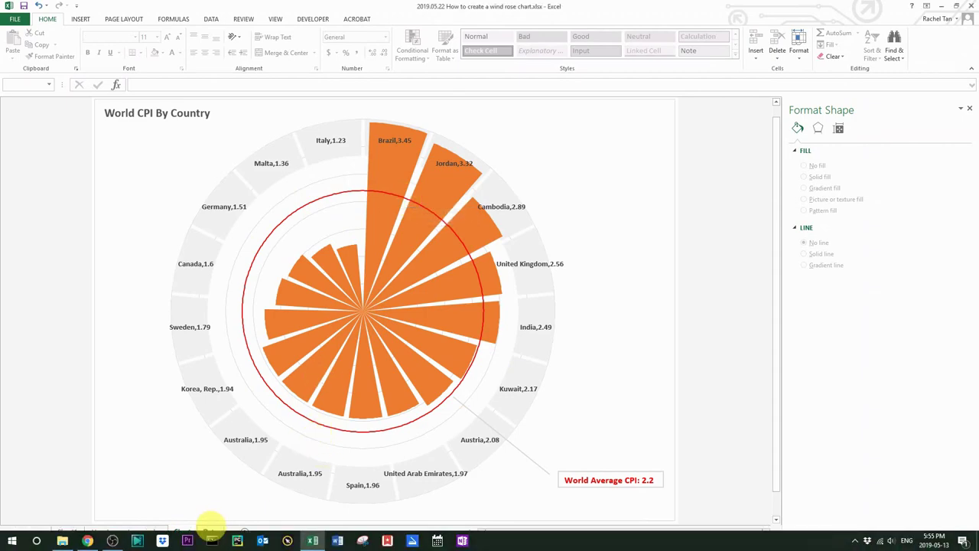
pyautogui.click(210, 531)
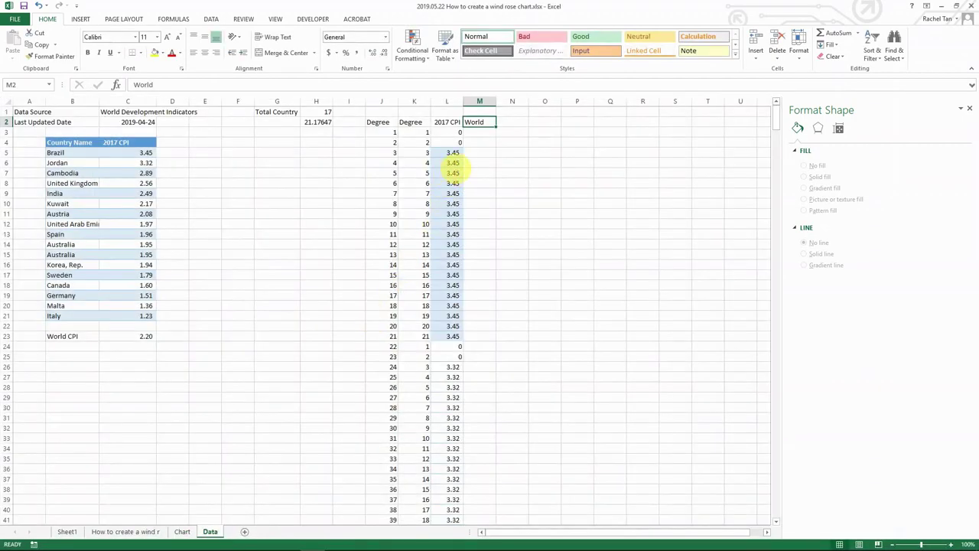
pyautogui.press('Down')
pyautogui.write('2.2')
pyautogui.hotkey('ctrl', 'Return')
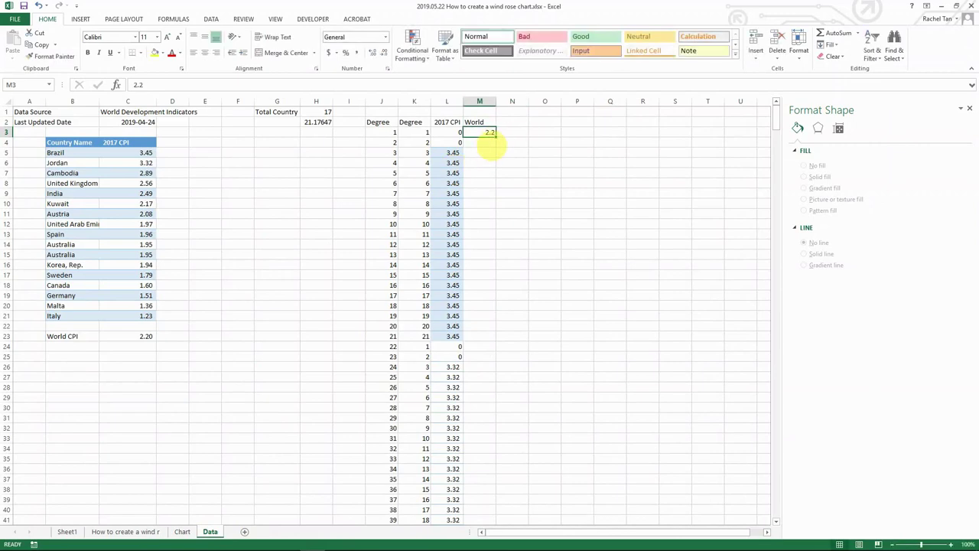
pyautogui.doubleClick(495, 137)
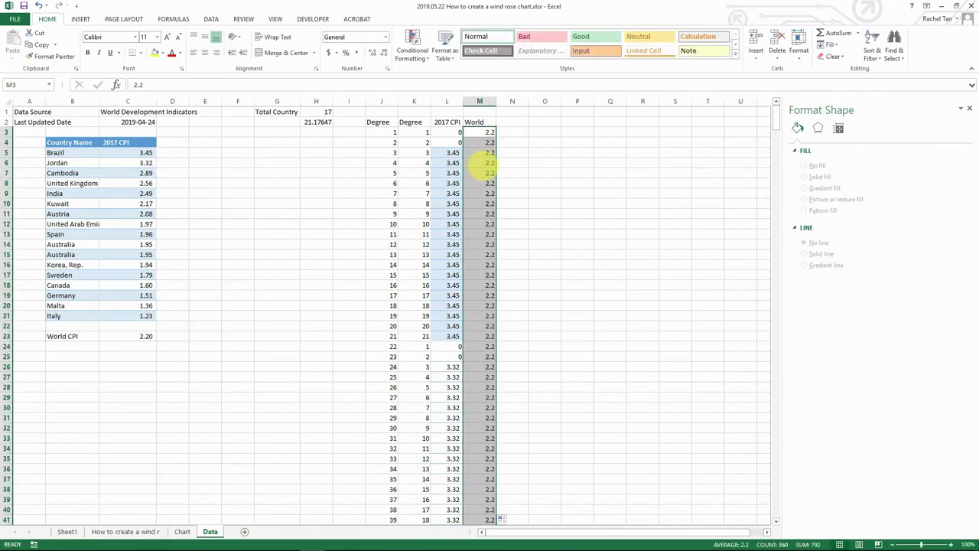
pyautogui.click(489, 163)
# - Verify the 2.2 values reach the last data row and compare with the finished chart
pyautogui.hotkey('ctrl', 'Down')
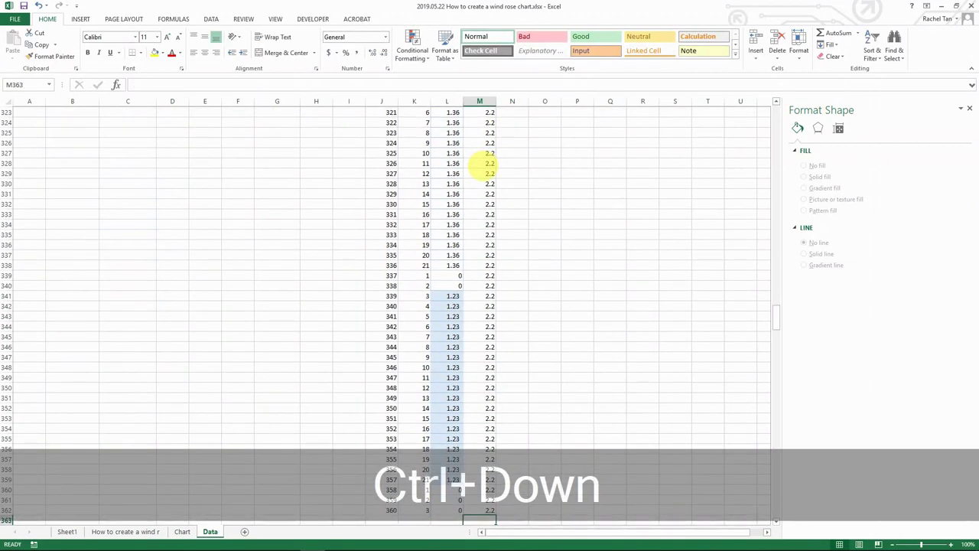
pyautogui.press('Up')
pyautogui.press('Left')
pyautogui.press('Right')
pyautogui.hotkey('ctrl', 'Up')
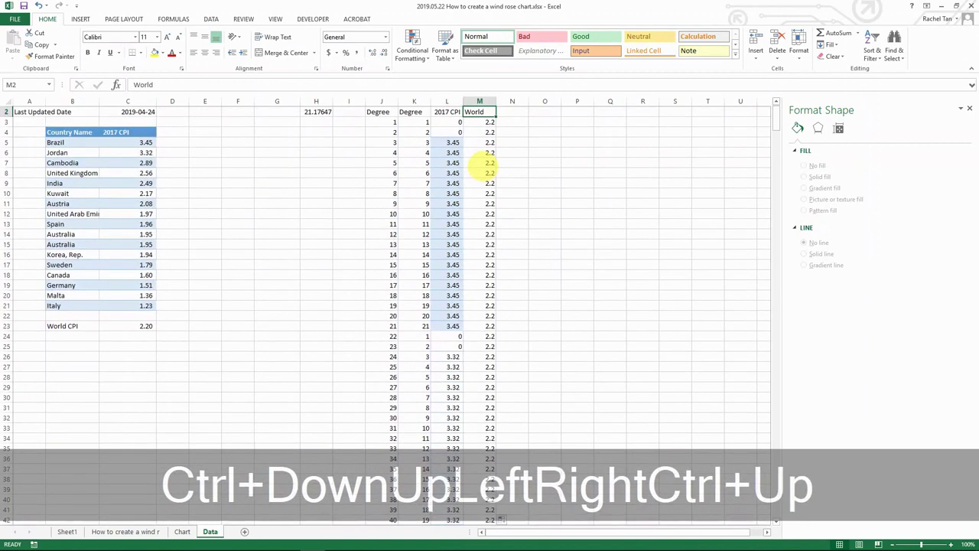
pyautogui.click(480, 163)
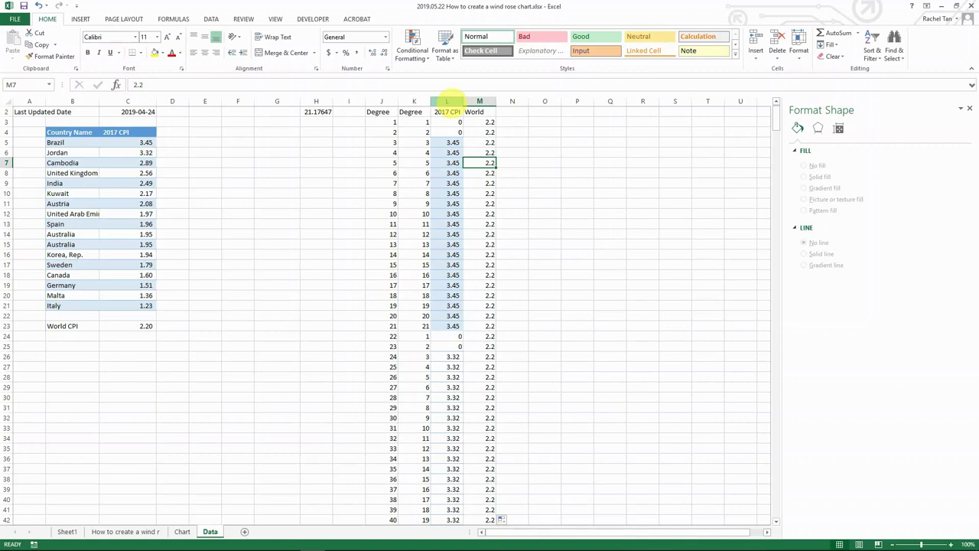
pyautogui.click(188, 531)
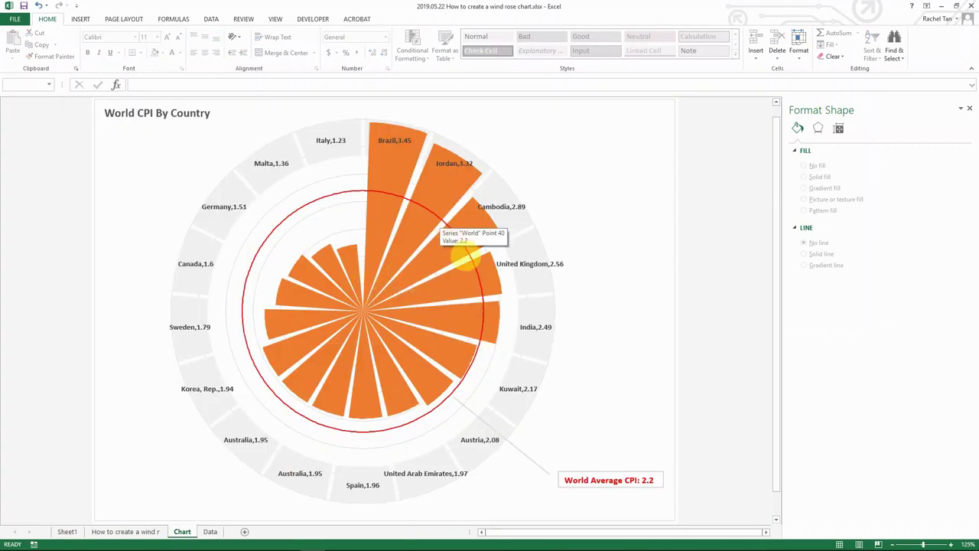
pyautogui.click(209, 531)
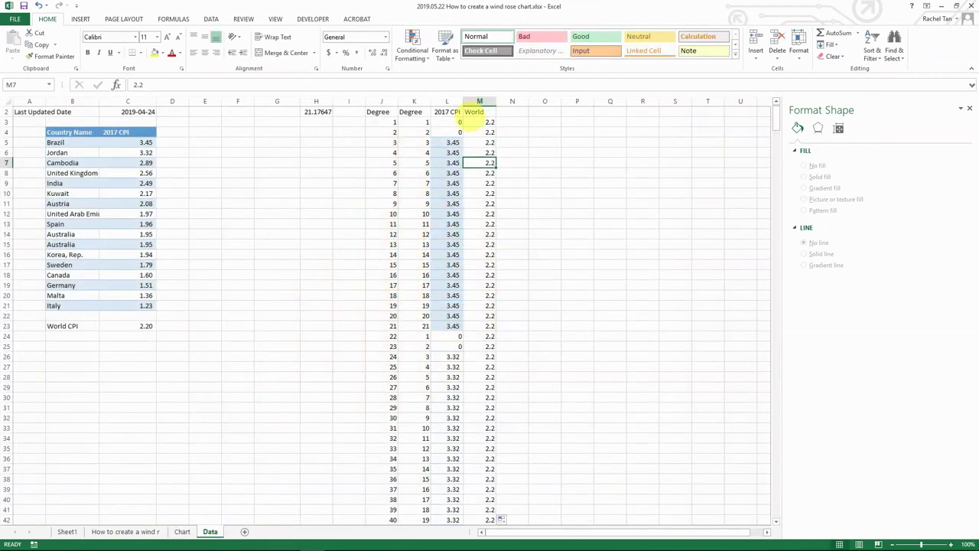
pyautogui.scroll(1, 459, 137)
pyautogui.click(447, 126)
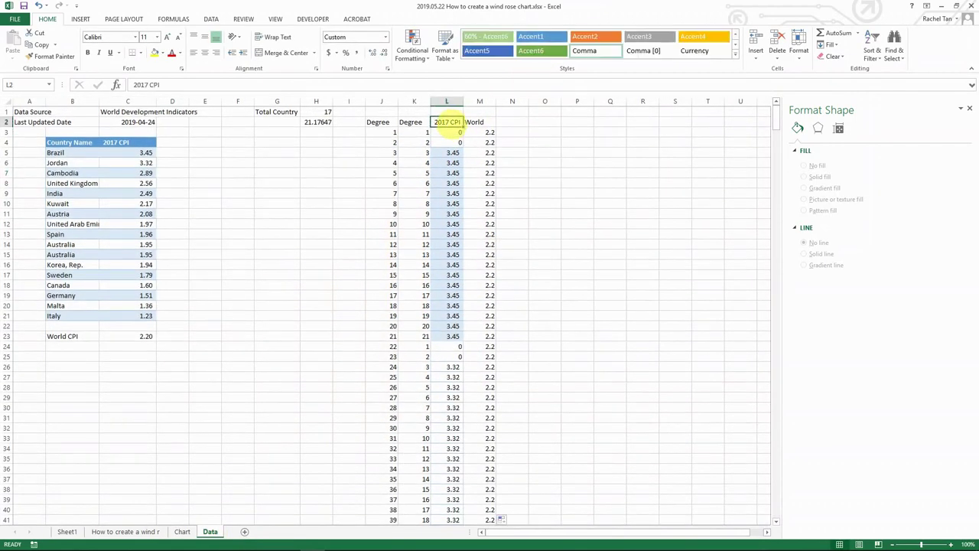
# - Insert a plain radar chart of L2:M362 (2017 CPI and World), then cut it
pyautogui.hotkey('shift', 'Right')
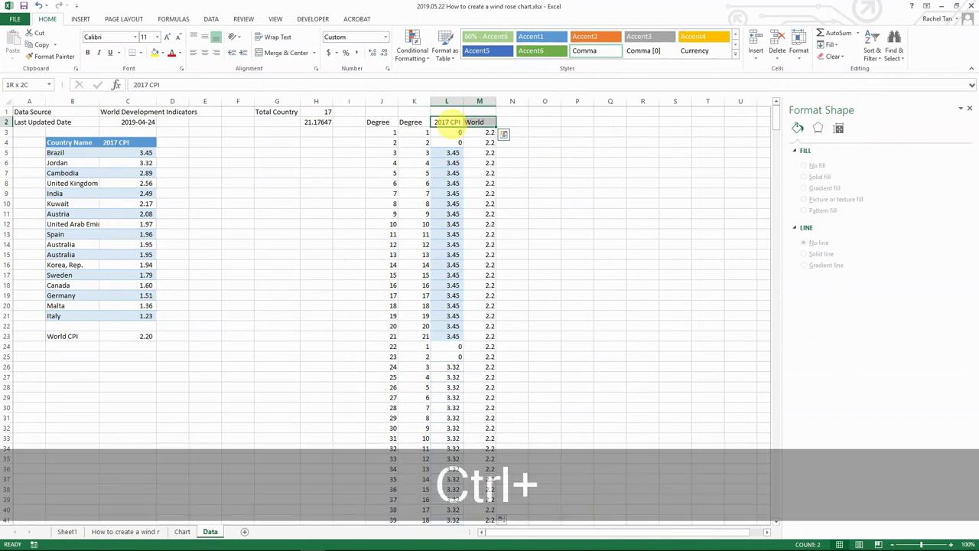
pyautogui.hotkey('ctrl', 'shift', 'Down')
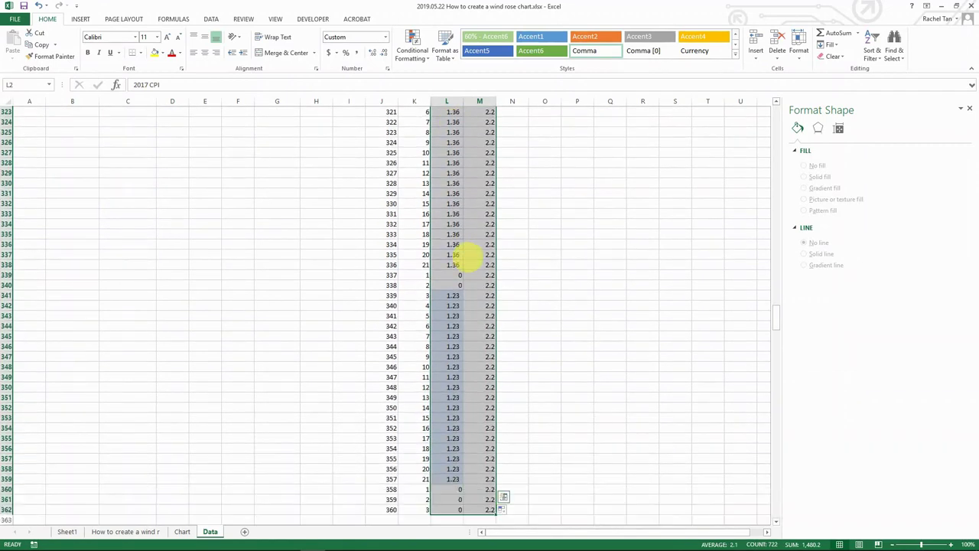
pyautogui.click(212, 20)
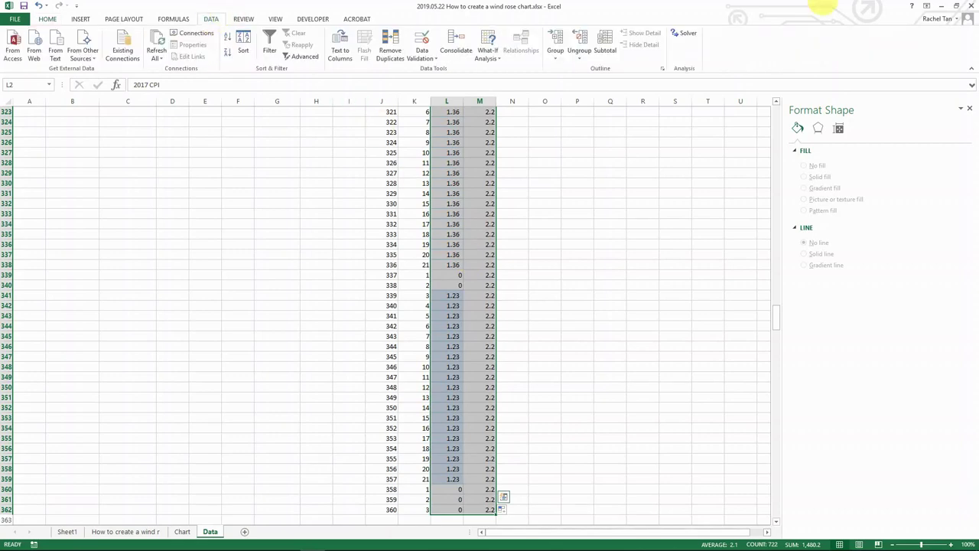
pyautogui.click(81, 19)
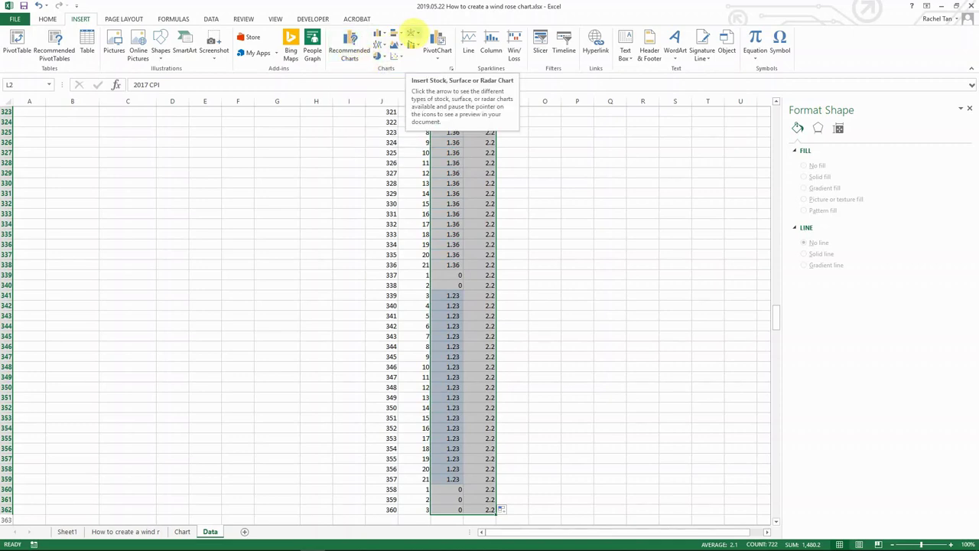
pyautogui.click(411, 33)
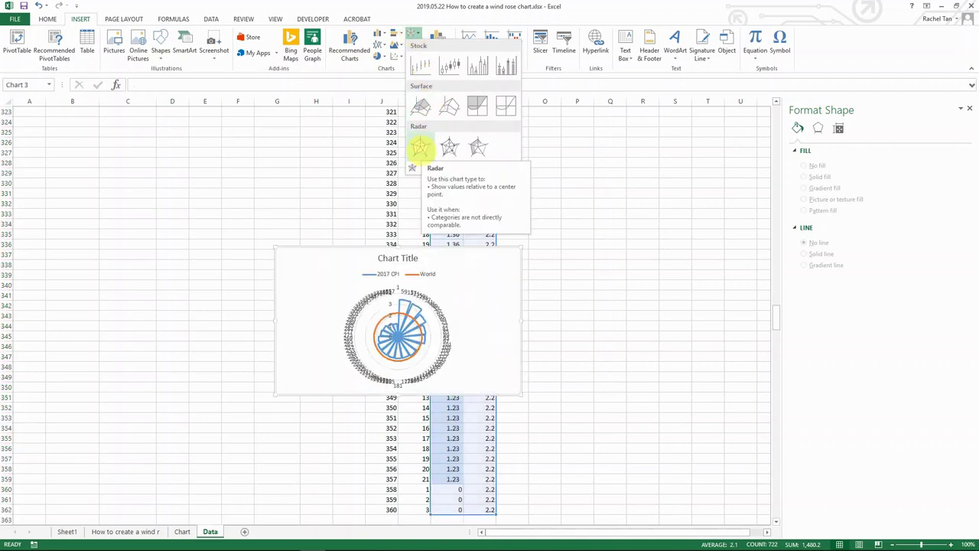
pyautogui.click(420, 147)
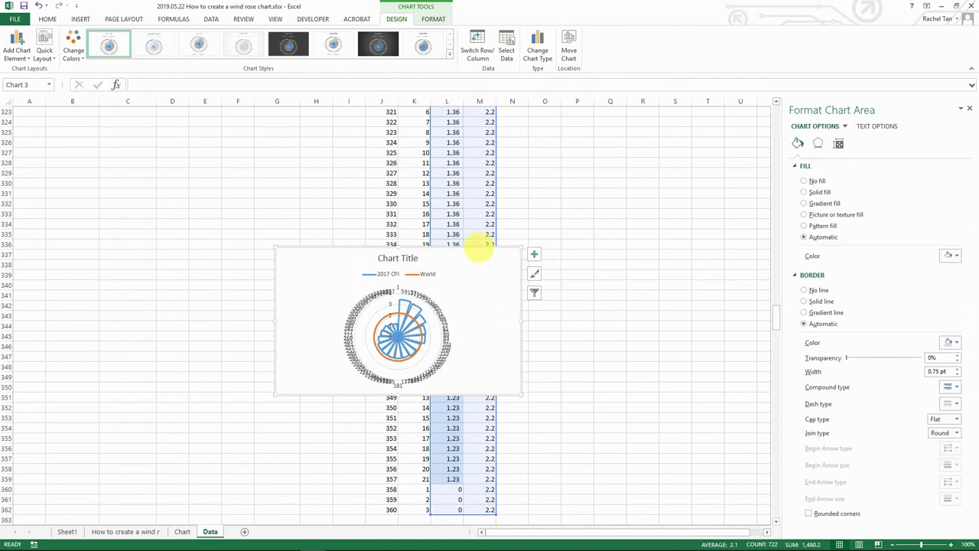
pyautogui.hotkey('ctrl', '+')
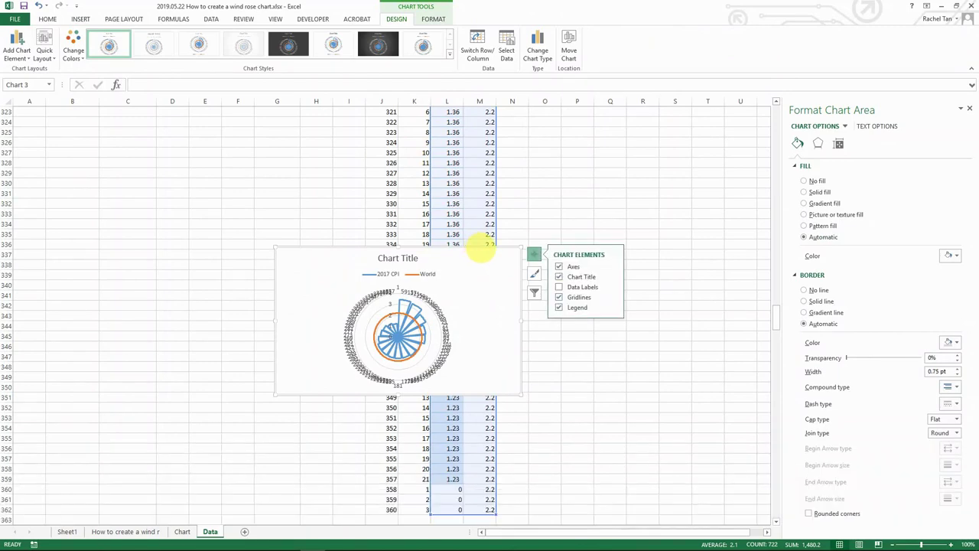
pyautogui.hotkey('ctrl', 'x')
# - Paste the radar chart near O8, move it up beside the data, and enlarge it
pyautogui.moveTo(774, 325); pyautogui.dragTo(774, 265)
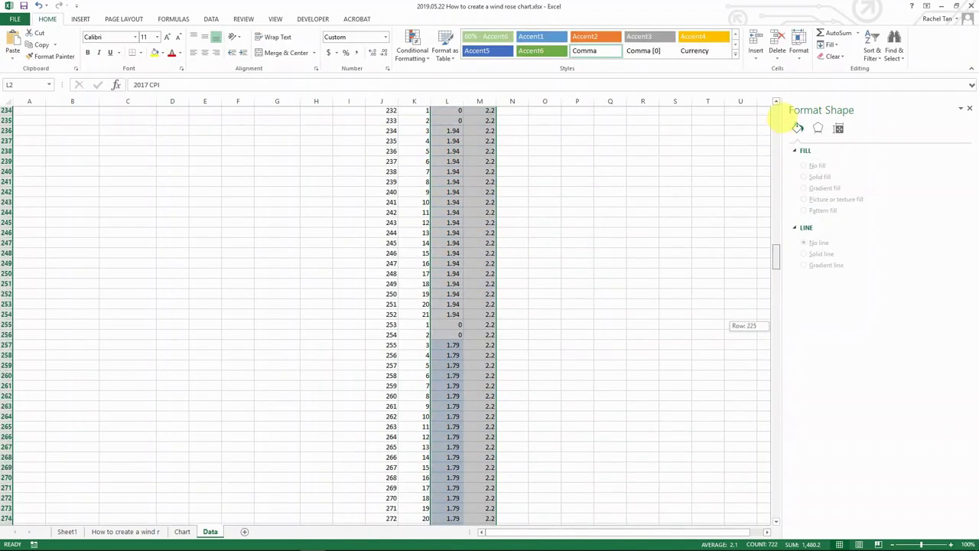
pyautogui.moveTo(778, 111); pyautogui.dragTo(779, 109)
pyautogui.click(558, 184)
pyautogui.hotkey('ctrl', 'v')
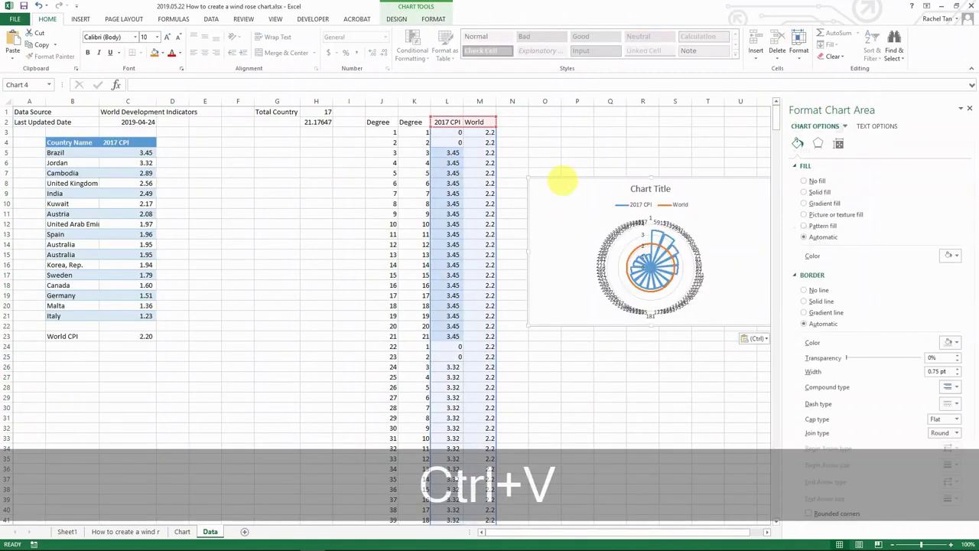
pyautogui.moveTo(562, 180); pyautogui.dragTo(441, 131)
pyautogui.moveTo(651, 276); pyautogui.dragTo(743, 375)
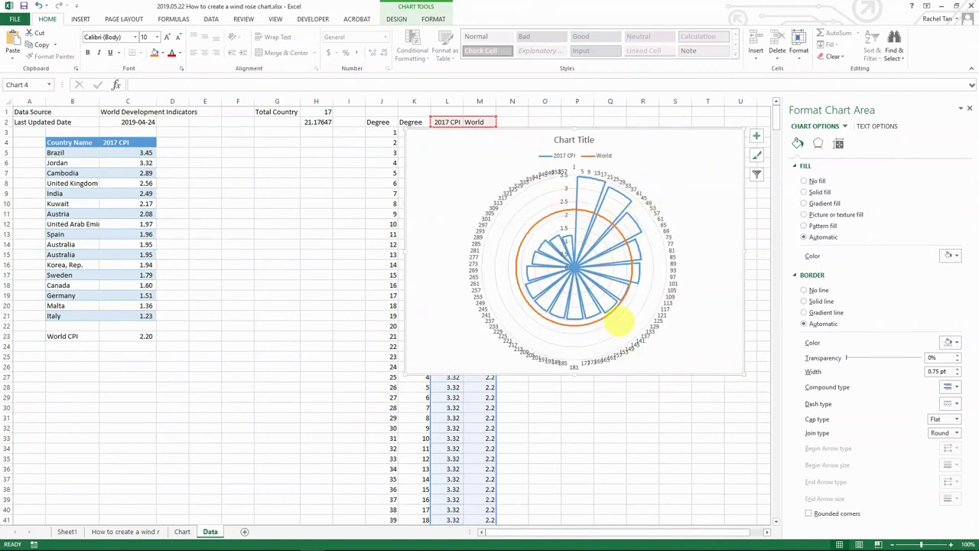
# - Delete the crowded labels around the radar chart and deselect the value axis
pyautogui.click(623, 181)
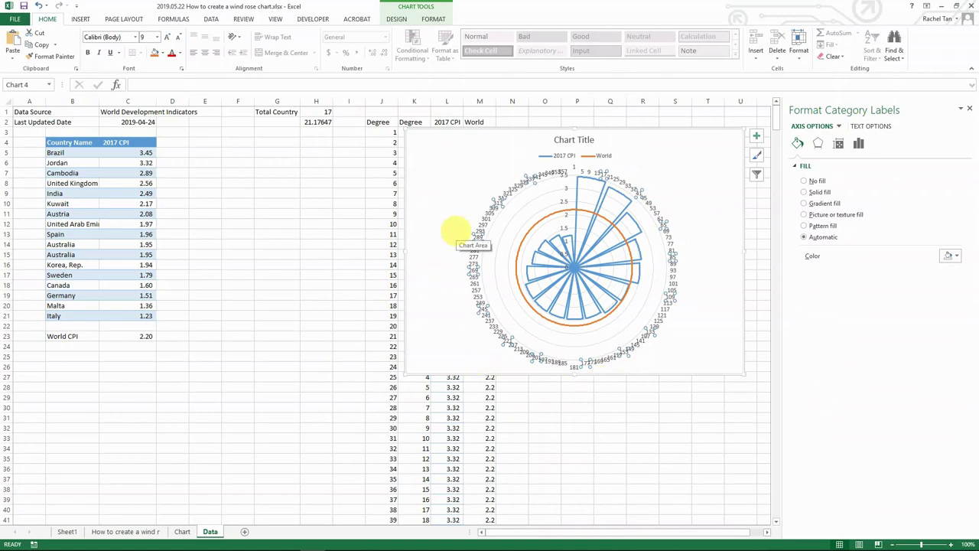
pyautogui.press('Delete')
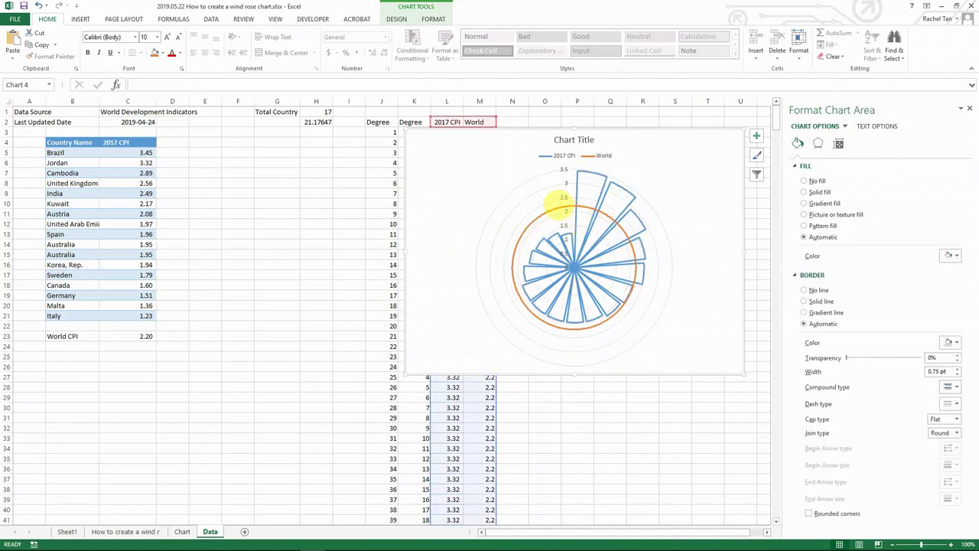
pyautogui.click(564, 162)
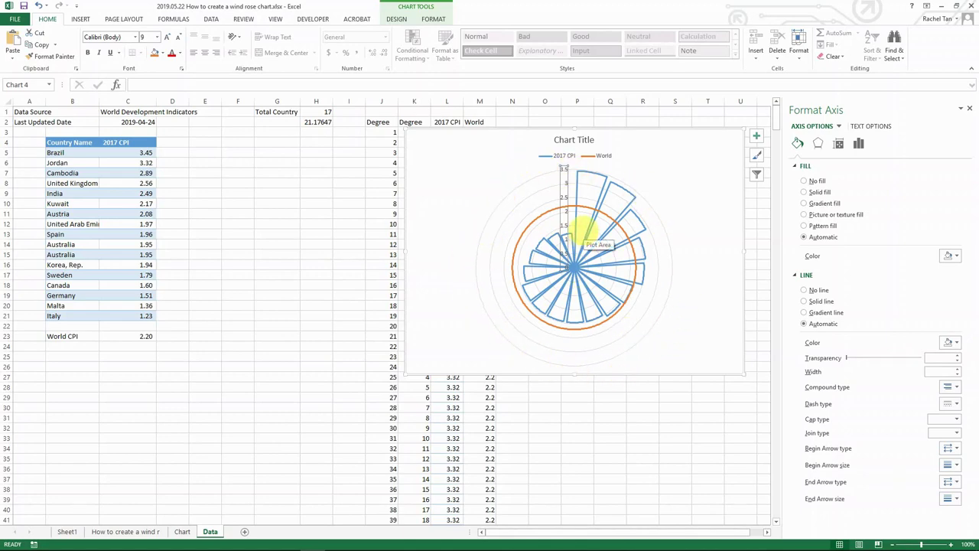
pyautogui.press('Escape')
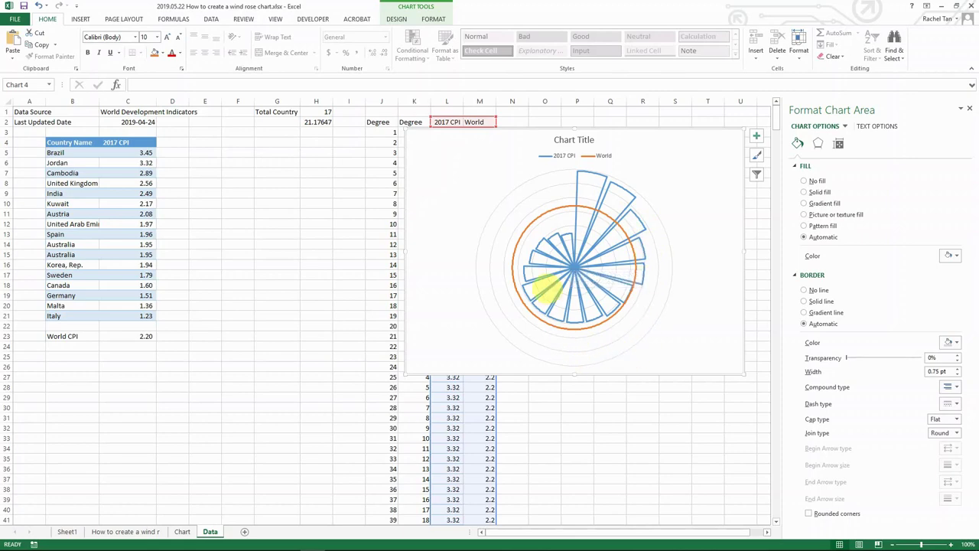
# - After viewing the finished wind rose, select the draft chart's 2017 CPI series
pyautogui.click(182, 531)
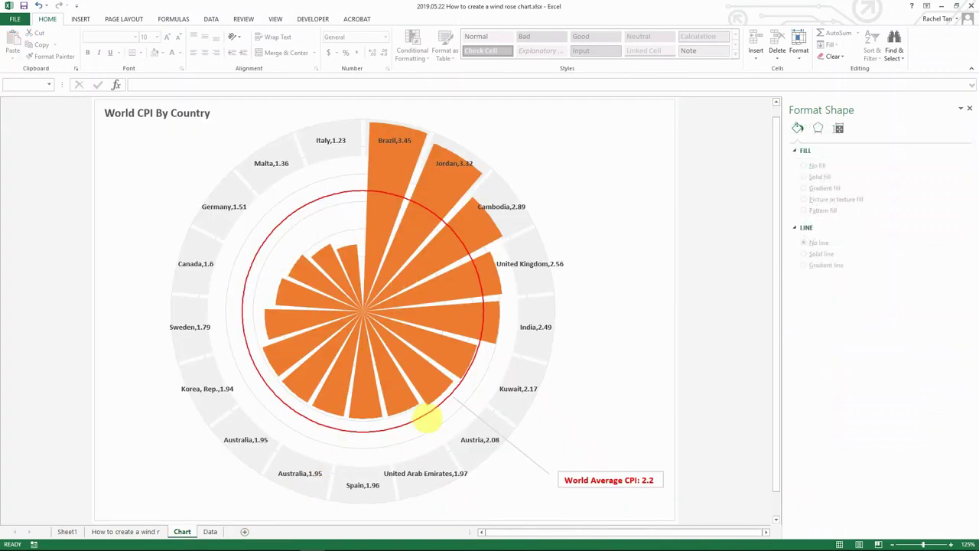
pyautogui.moveTo(208, 539)
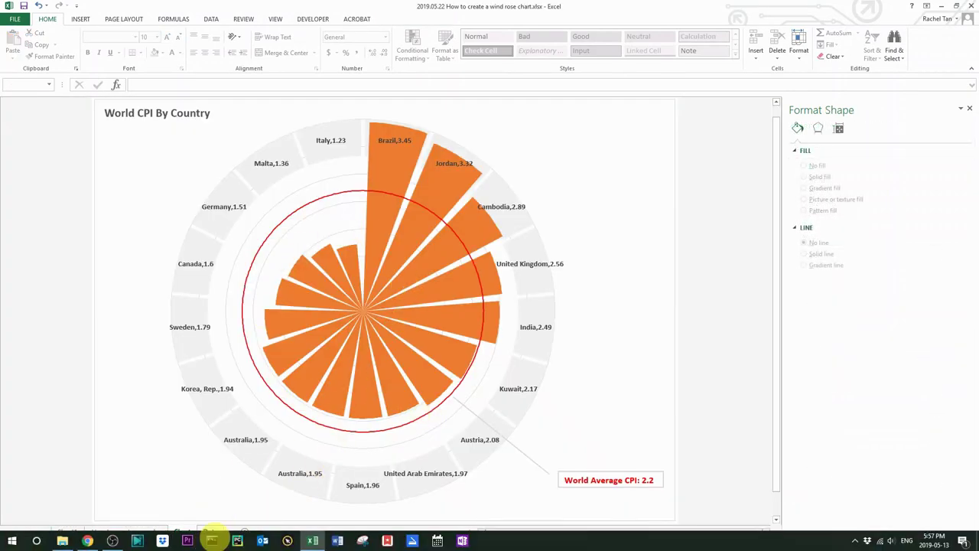
pyautogui.click(209, 529)
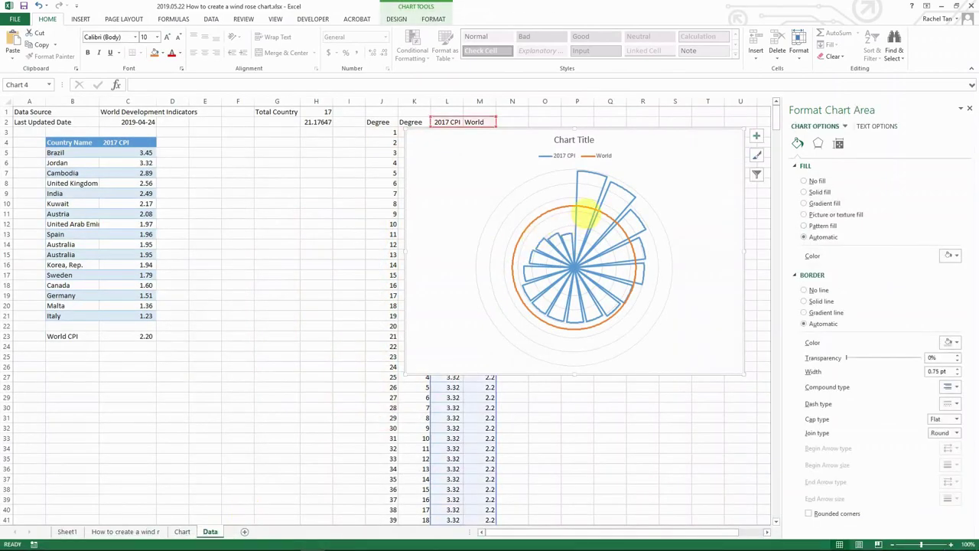
pyautogui.moveTo(597, 195)
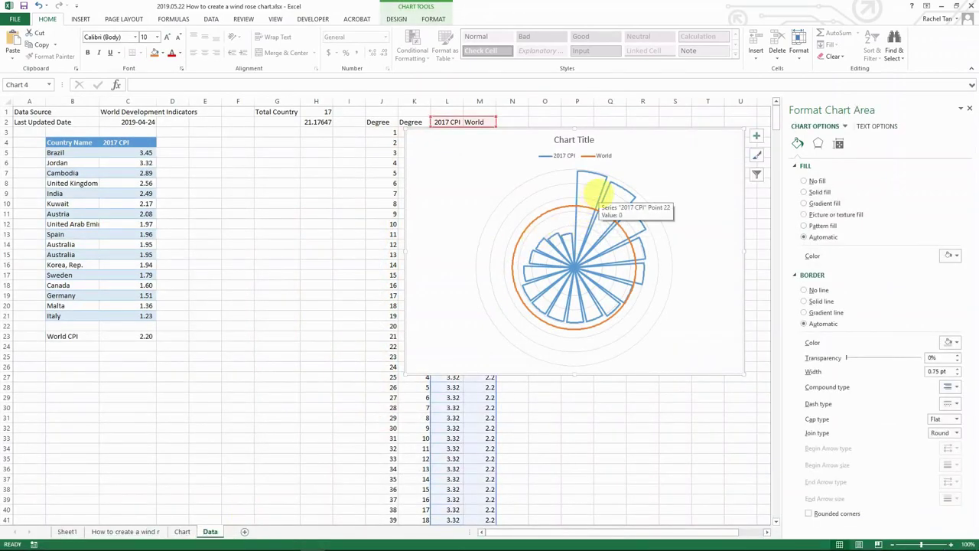
pyautogui.click(593, 184)
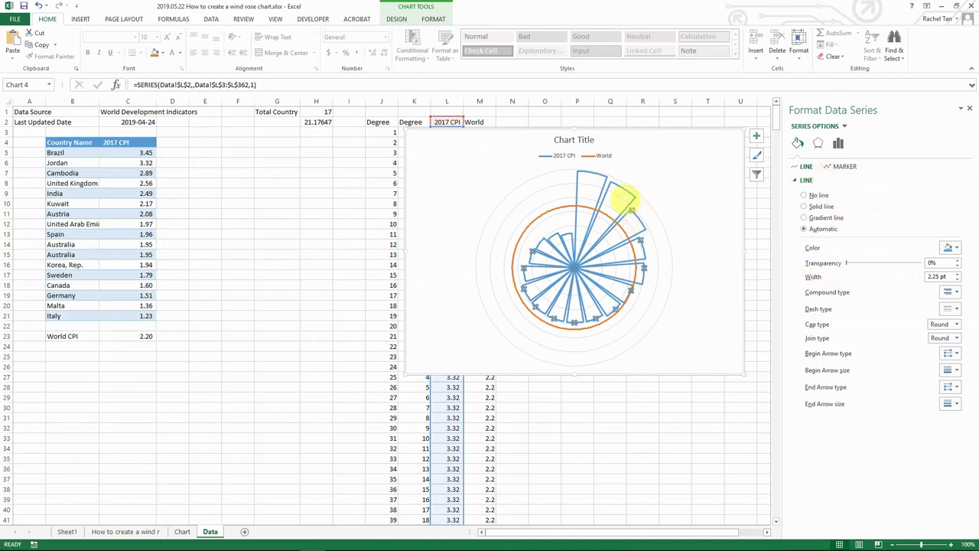
# - Change the 2017 CPI series to Filled Radar via the Combo chart type
pyautogui.click(396, 18)
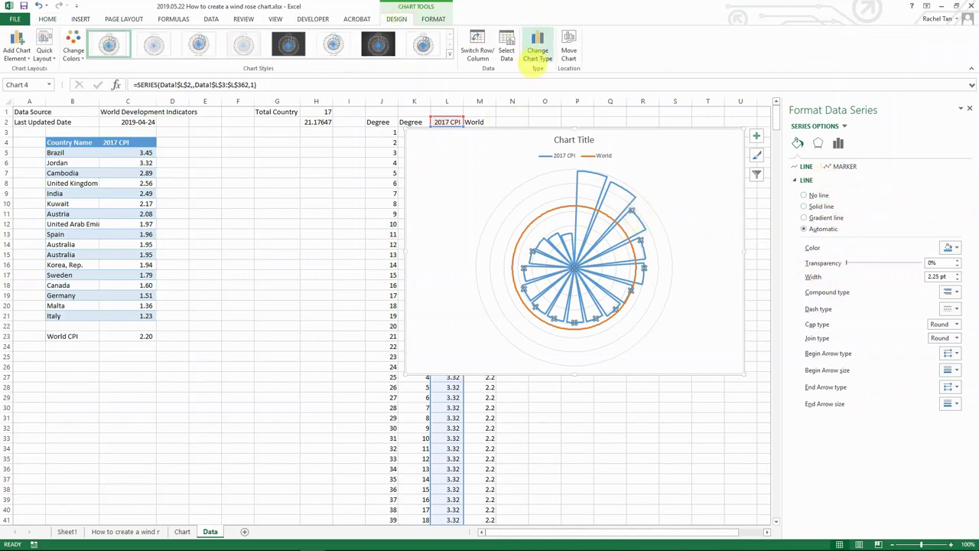
pyautogui.click(538, 45)
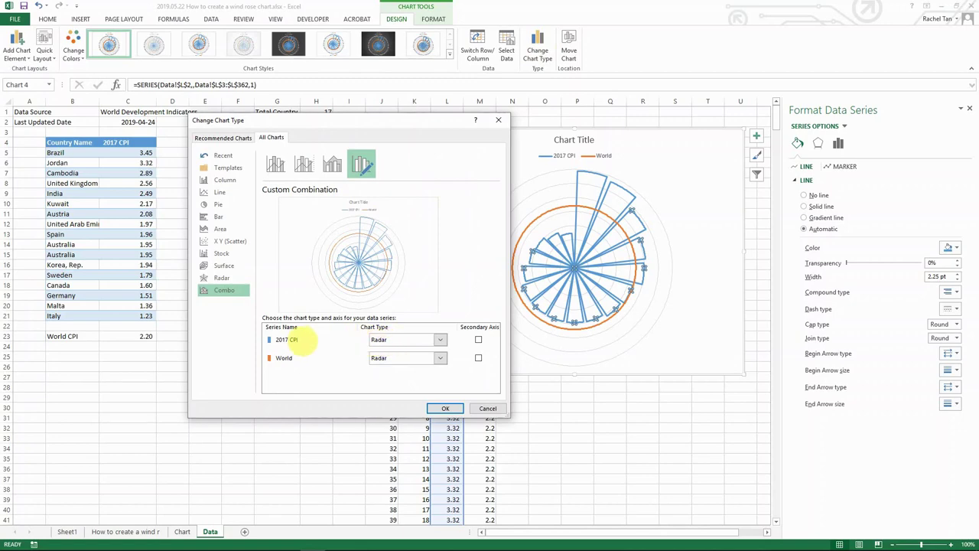
pyautogui.click(440, 340)
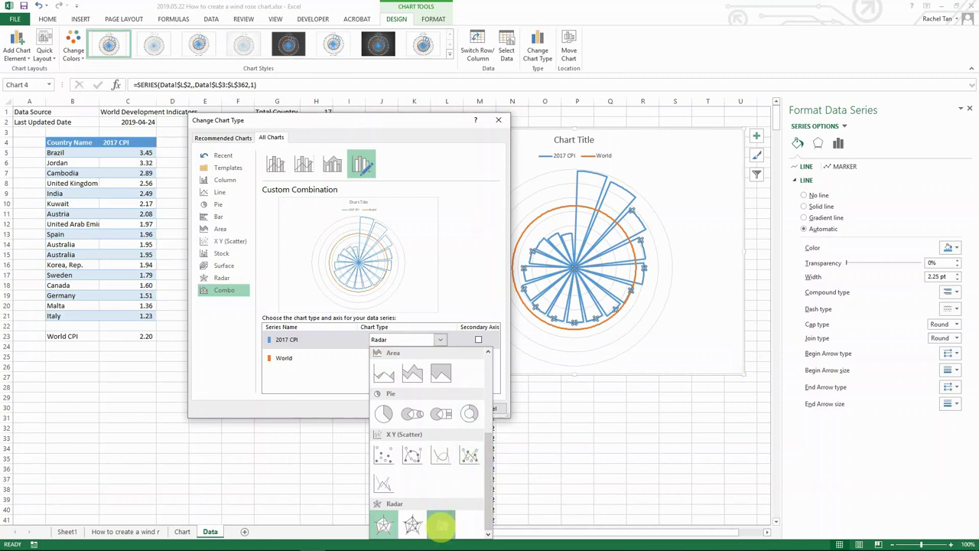
pyautogui.click(440, 524)
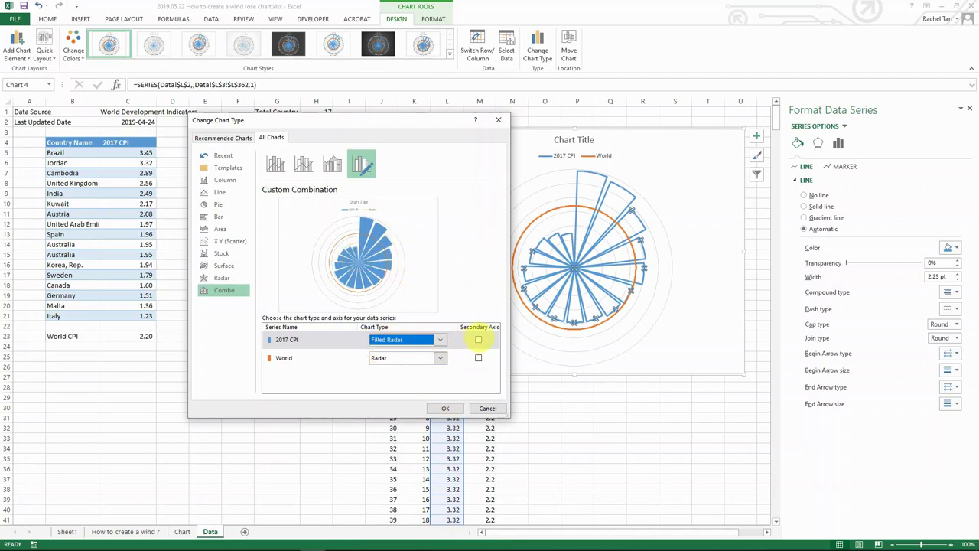
pyautogui.click(445, 407)
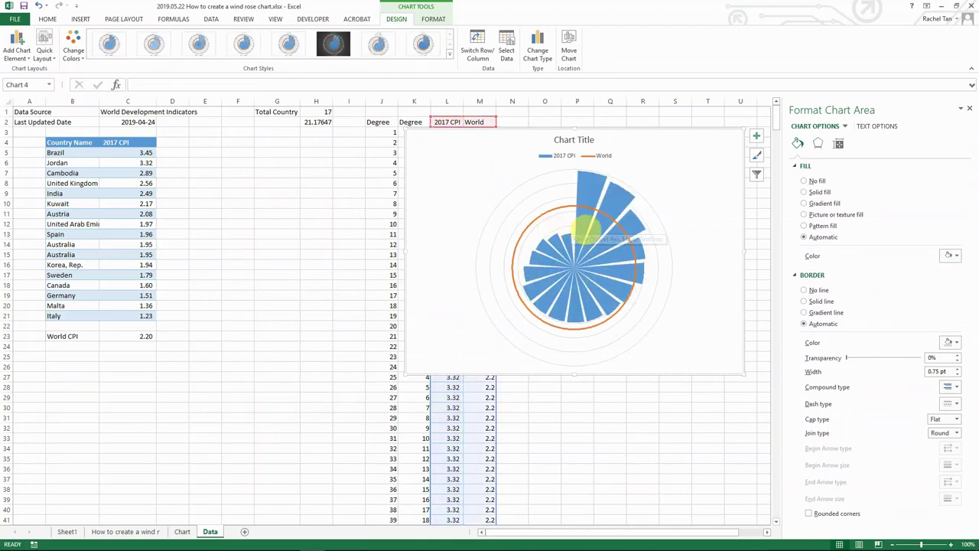
# - Give the 2017 CPI series a solid outline in a theme colour
pyautogui.click(589, 190)
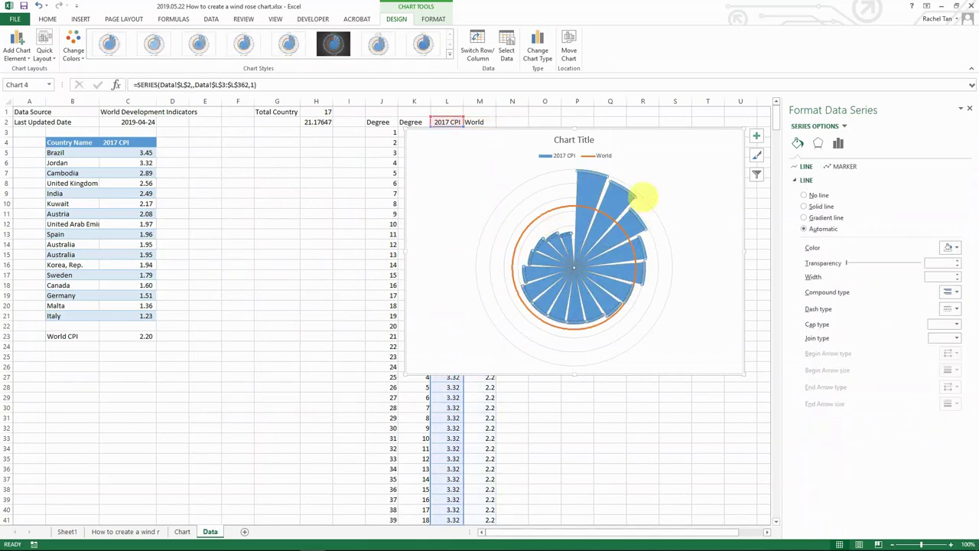
pyautogui.click(949, 247)
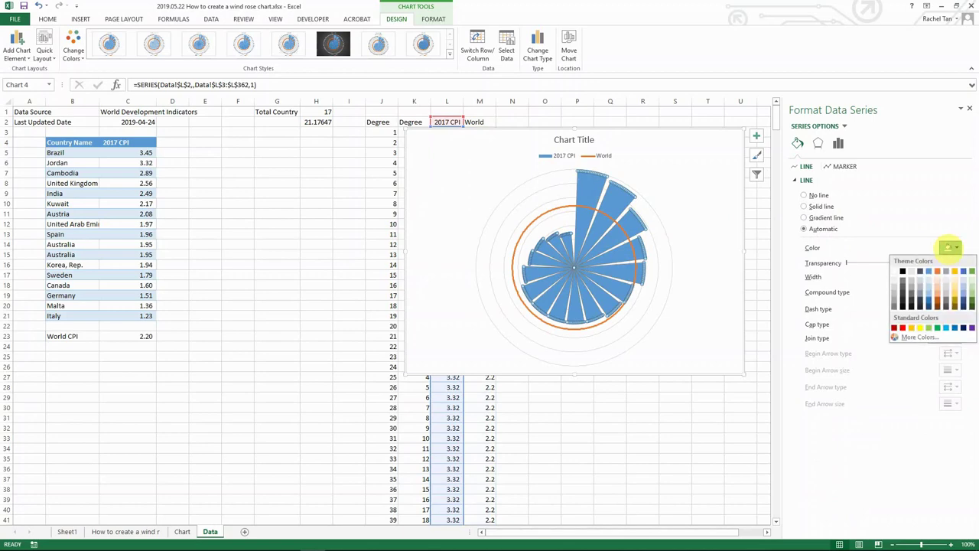
pyautogui.click(937, 271)
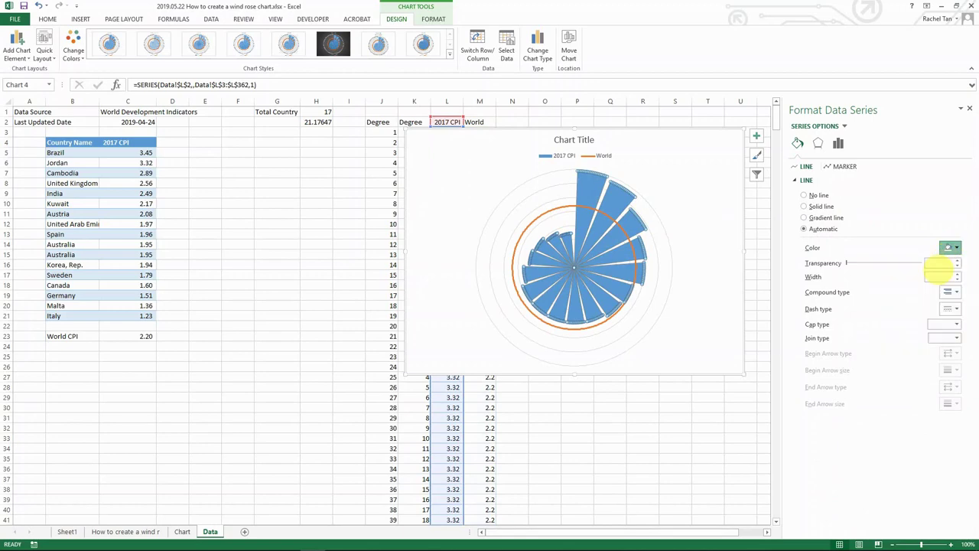
pyautogui.click(948, 247)
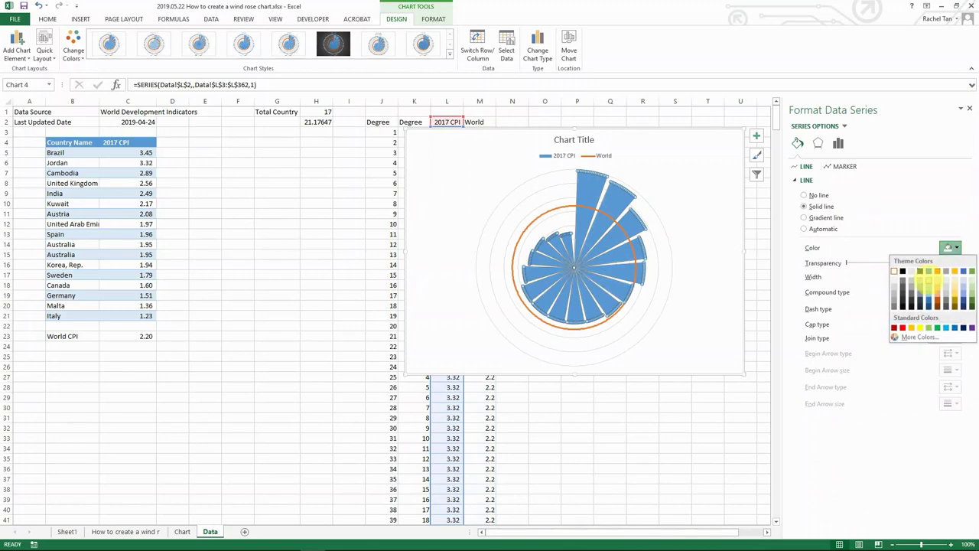
pyautogui.click(936, 272)
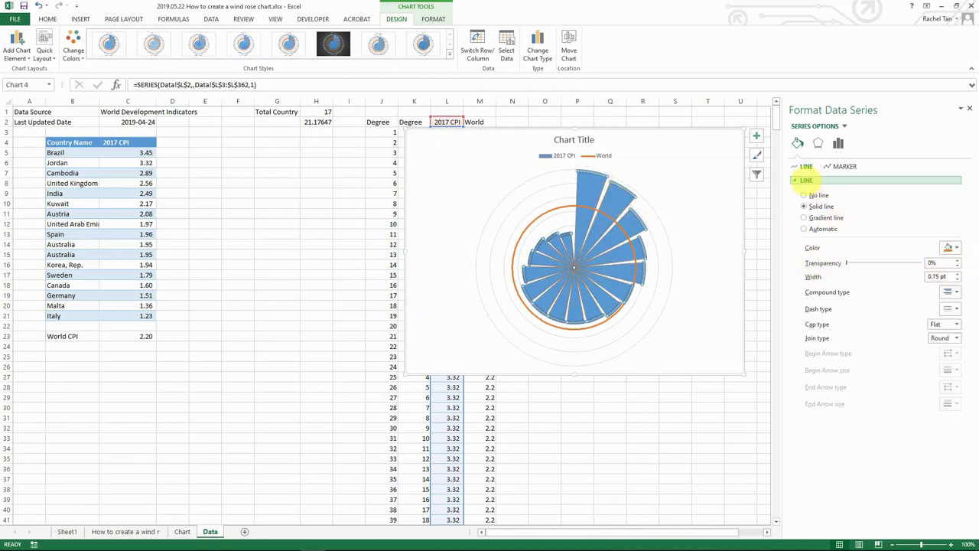
# - Fill the 2017 CPI wedges with Orange, Accent 2, then move the chart left and enlarge it
pyautogui.rightClick(586, 193)
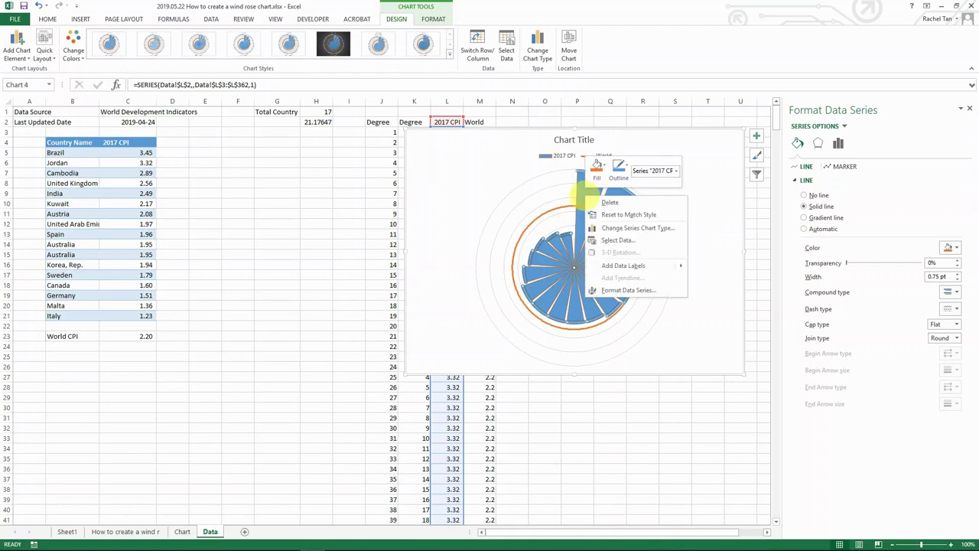
pyautogui.click(597, 168)
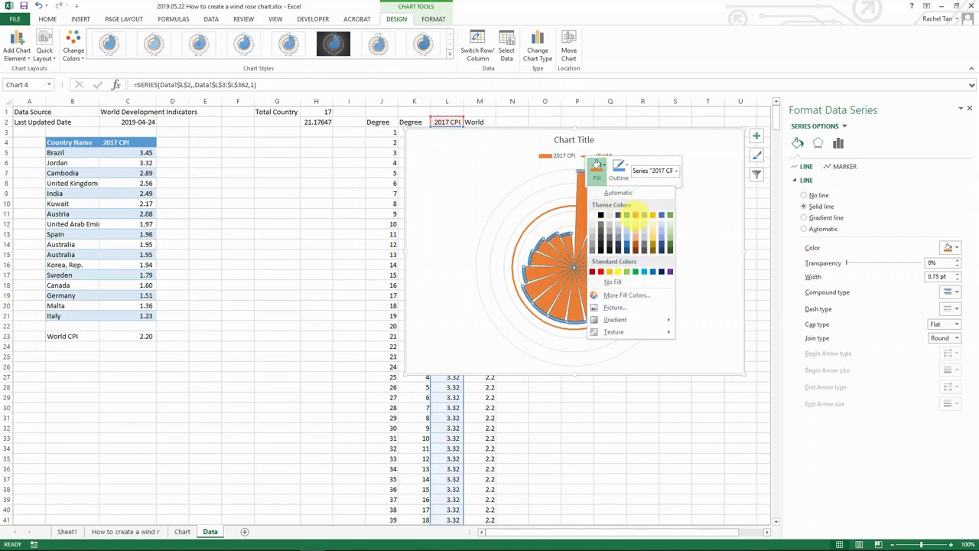
pyautogui.click(635, 215)
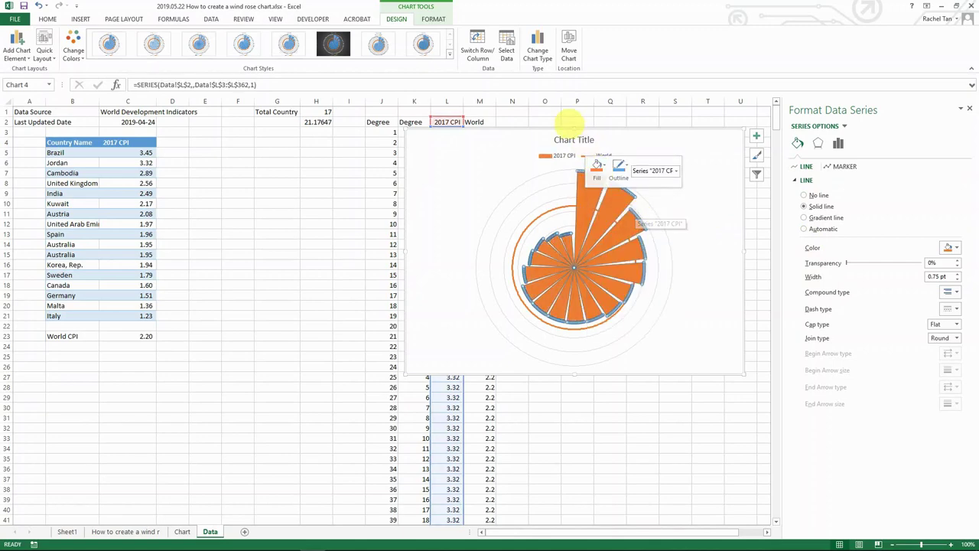
pyautogui.moveTo(568, 135); pyautogui.dragTo(465, 153)
pyautogui.moveTo(640, 394); pyautogui.dragTo(726, 490)
# - Colour the World average line red and settle its width at 2.25 pt
pyautogui.click(490, 246)
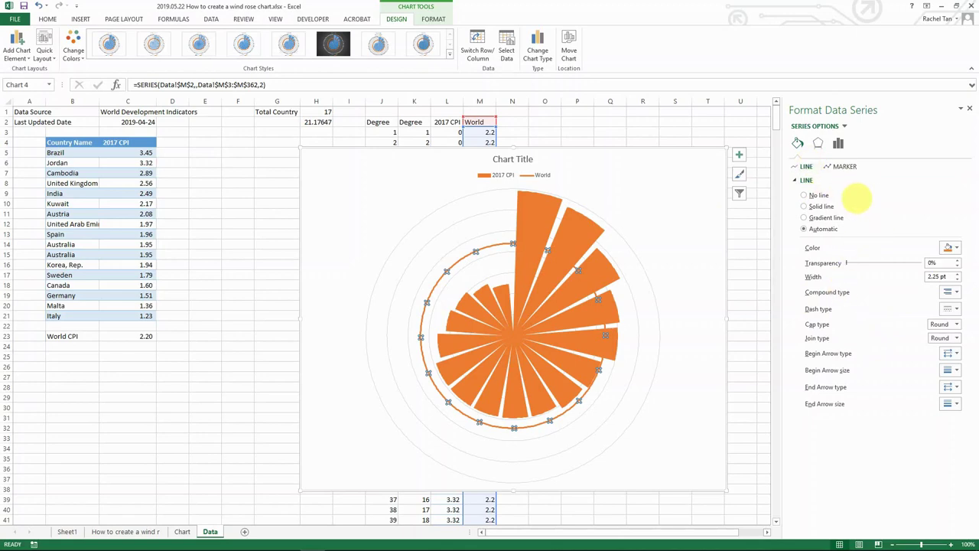
pyautogui.click(949, 247)
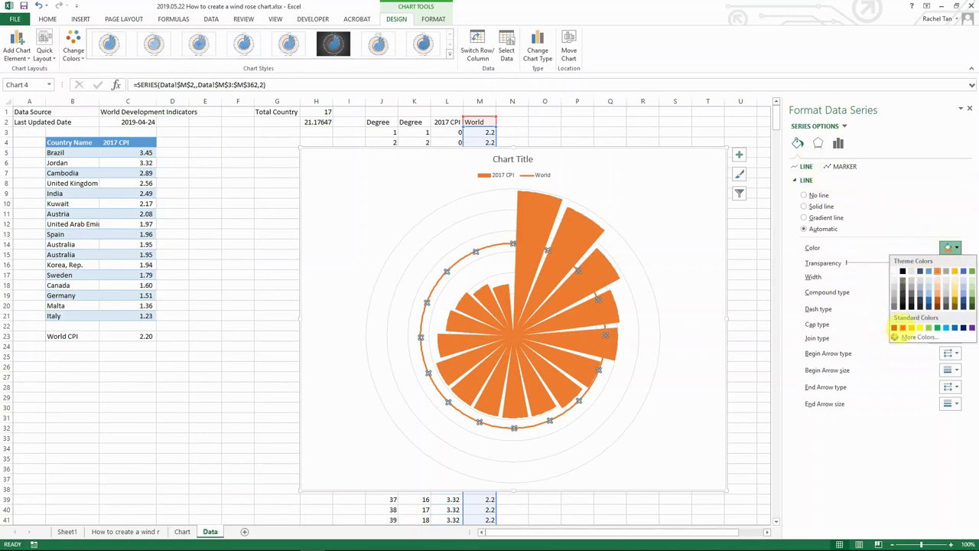
pyautogui.click(902, 327)
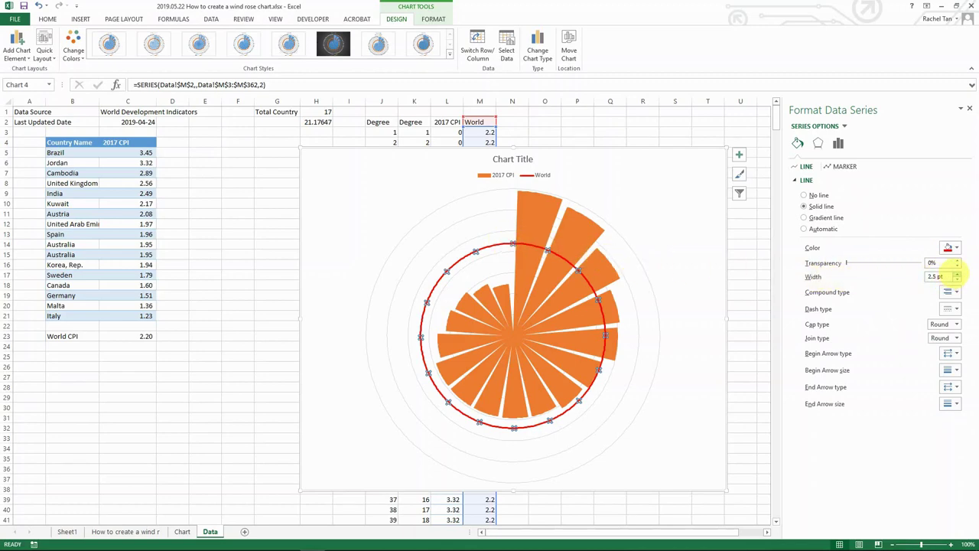
pyautogui.click(957, 273)
pyautogui.click(957, 273)
pyautogui.click(957, 273)
pyautogui.click(957, 280)
pyautogui.click(957, 279)
pyautogui.click(957, 280)
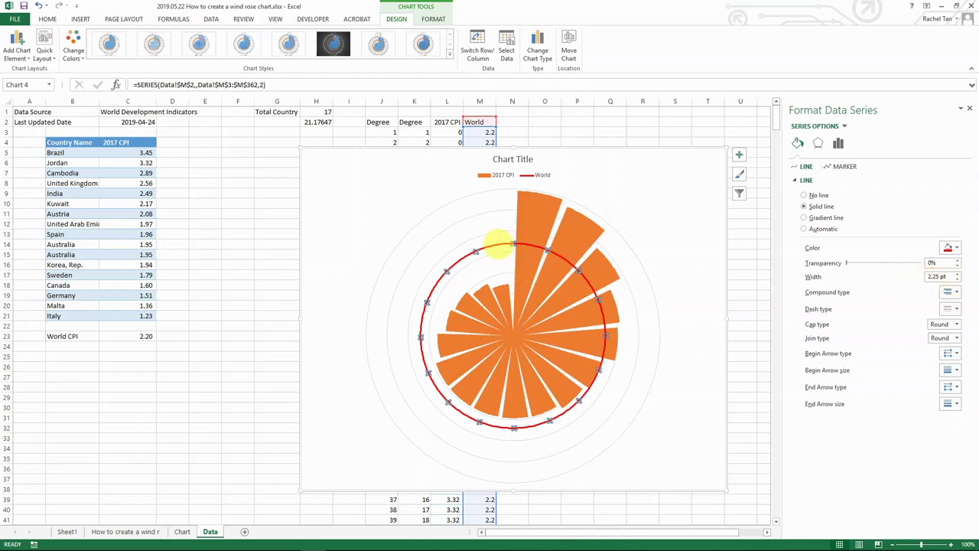
pyautogui.click(681, 291)
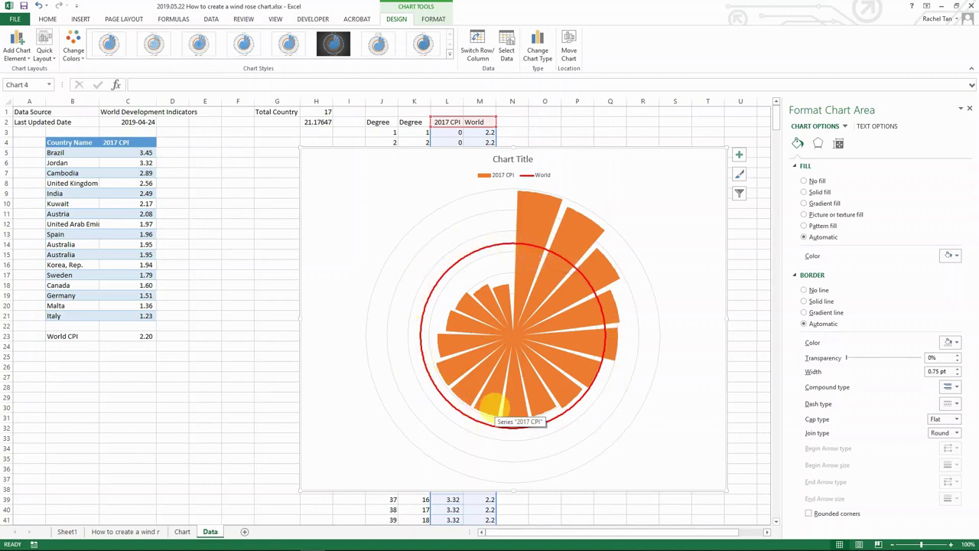
# - Switch to the Chart sheet to view the finished 'World CPI By Country' wind rose
pyautogui.click(182, 531)
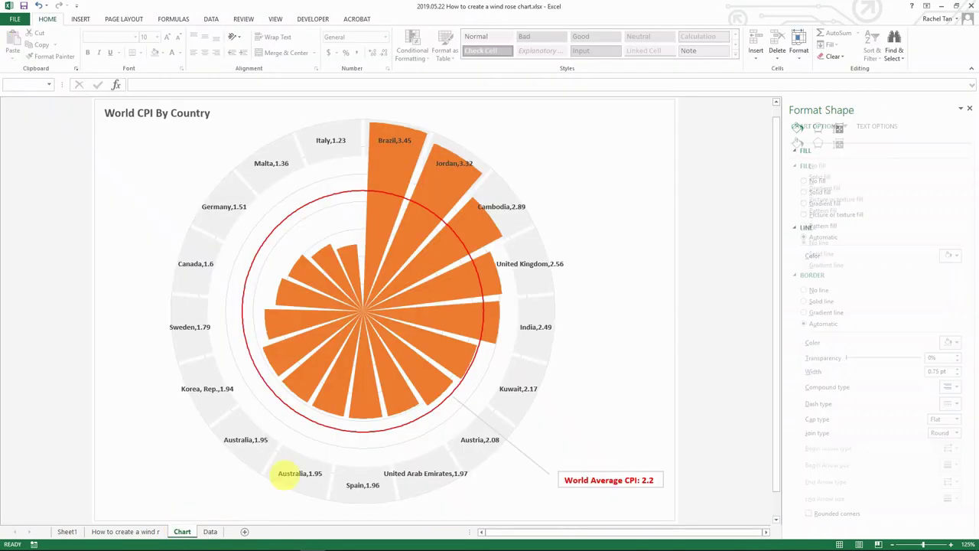